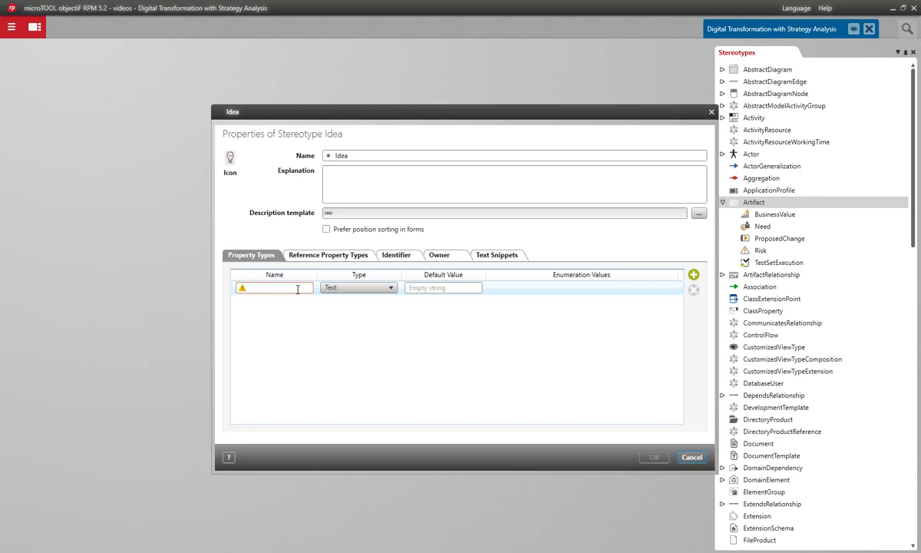
Define the first property type of the Idea stereotype as IdeaDescription with type LargeText
type("IdeaDescription")
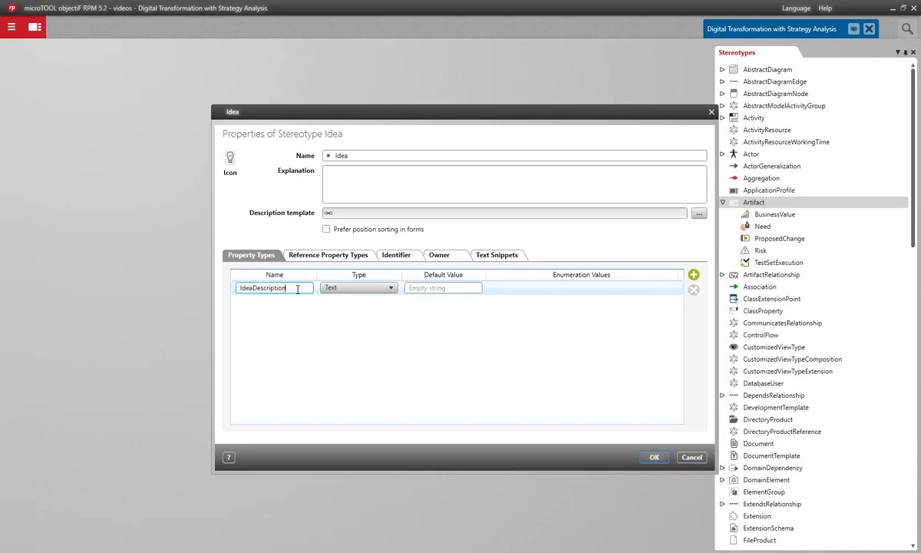
left_click(390, 288)
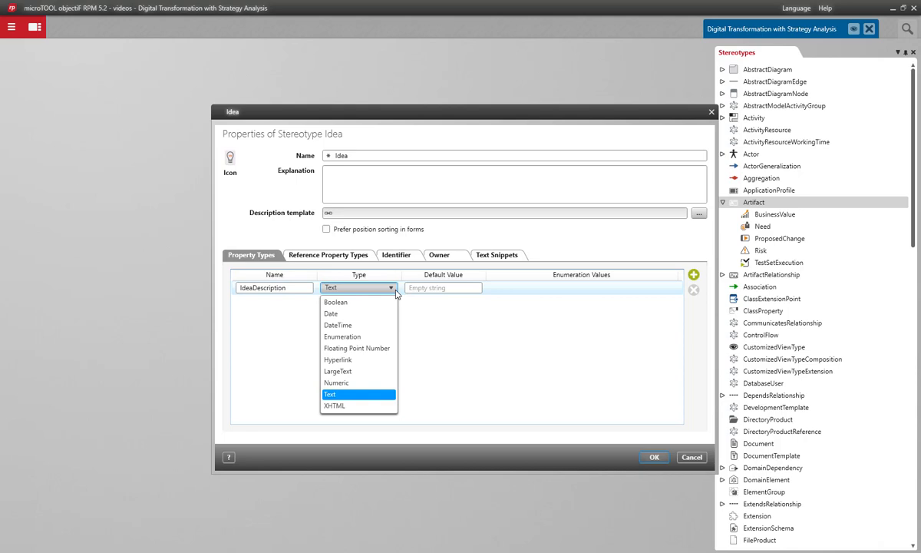
left_click(361, 371)
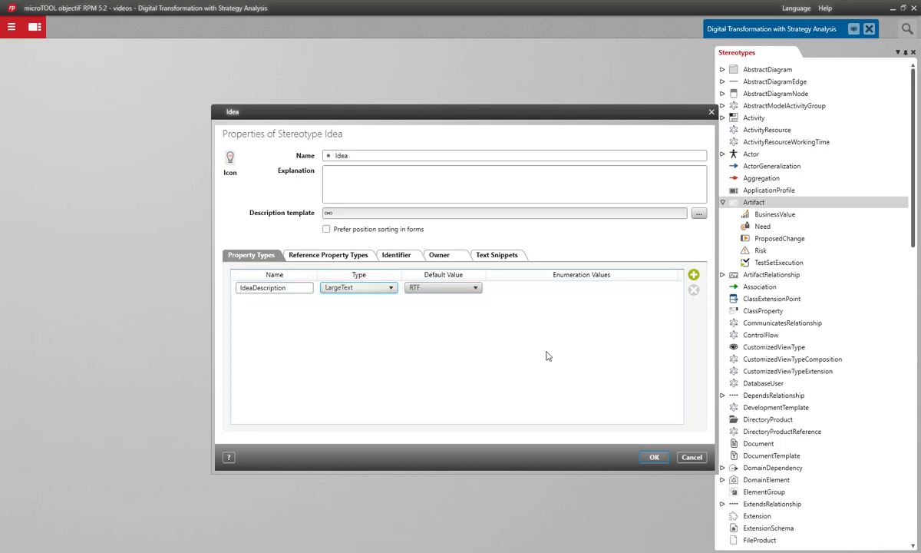
Add a second property type named Ranking to the Idea stereotype and set its type to Enumeration
left_click(694, 276)
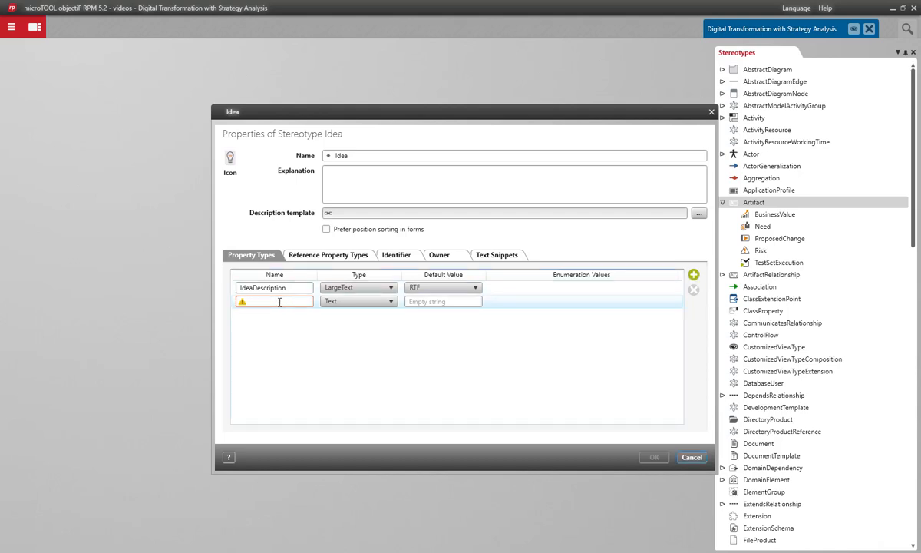
type("Ranking")
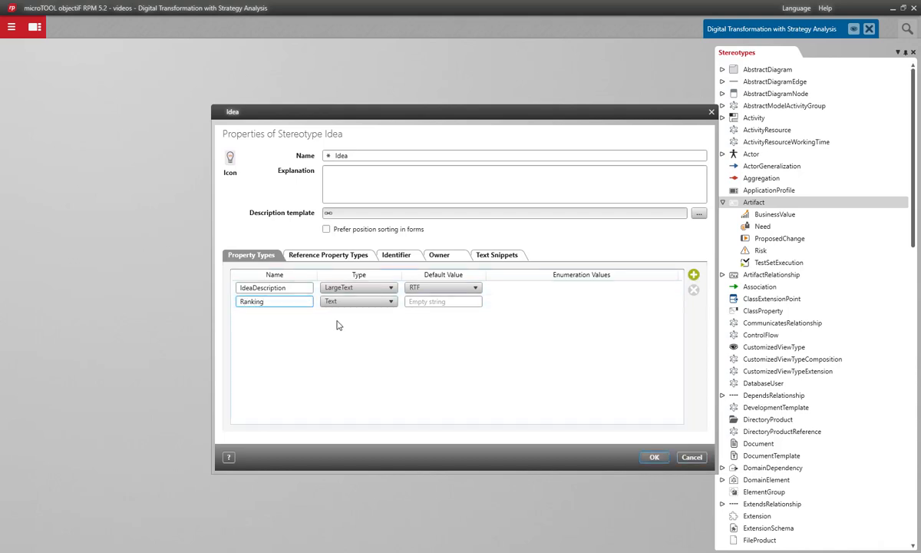
left_click(390, 302)
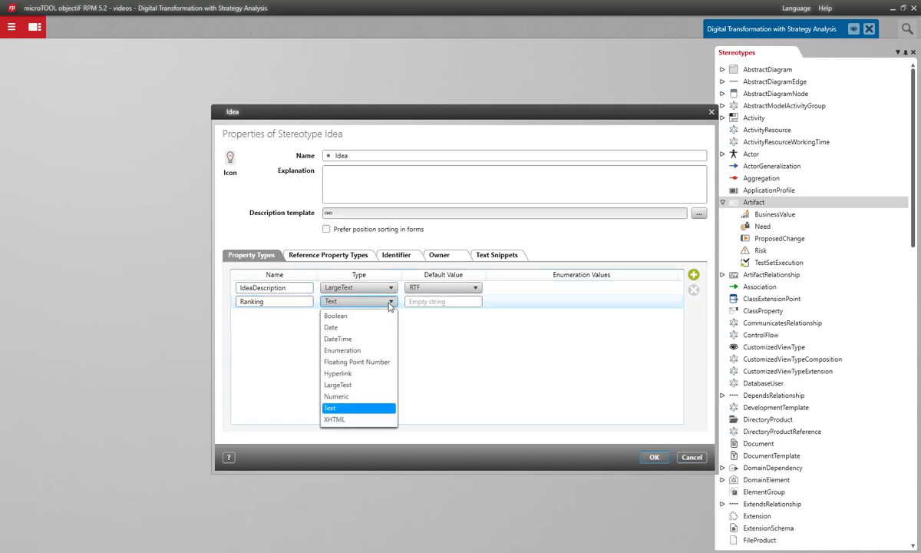
left_click(342, 350)
Enter Interesting, Very interesting and Uninteresting as the enumeration values of the Ranking property type
left_click(549, 316)
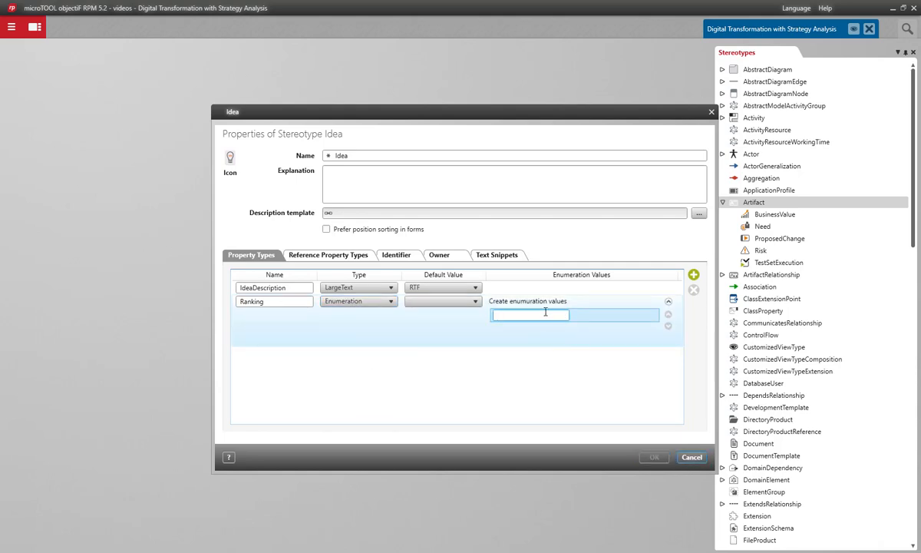
type("Interesting")
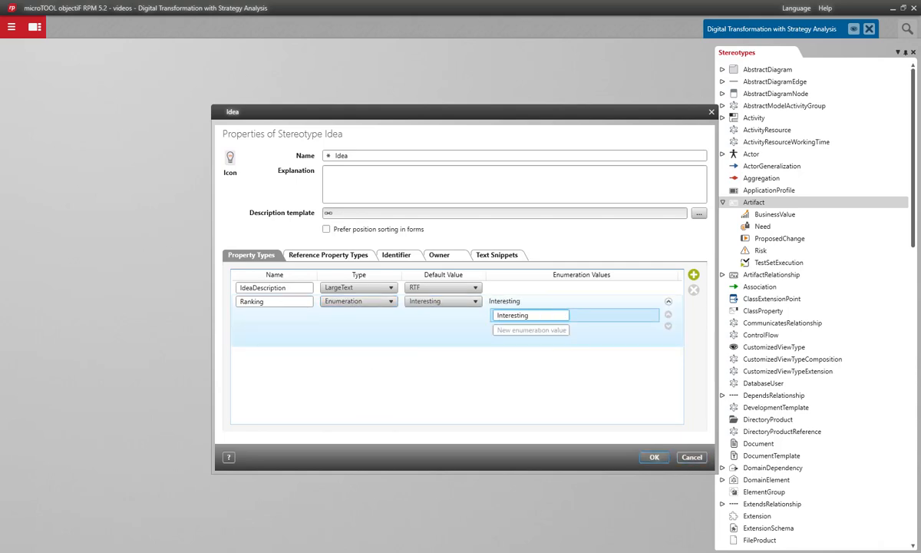
left_click(536, 329)
type("Very interestin")
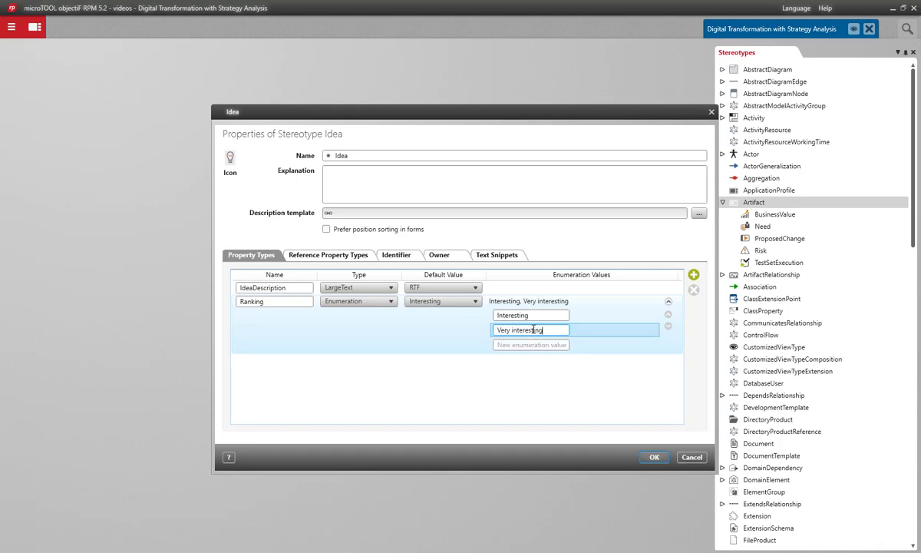
type("g")
left_click(525, 343)
type("Uninteresting")
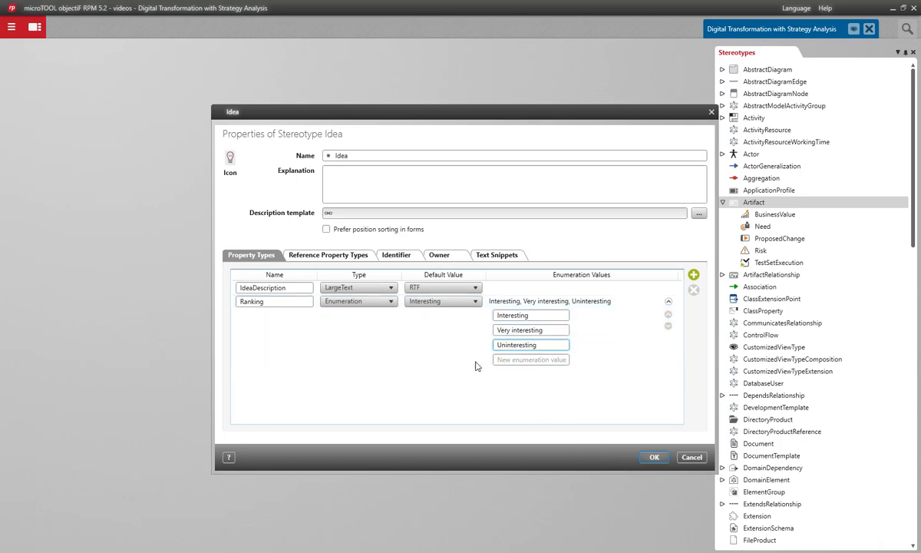
Add a reference property type named Author to the Idea stereotype, with ProjectUser as the stereotype of the referenced element
left_click(358, 259)
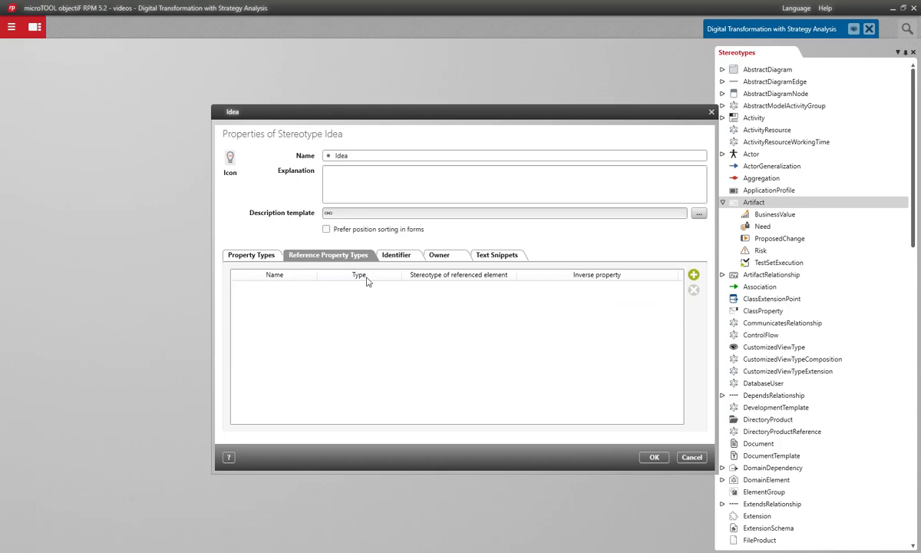
left_click(694, 275)
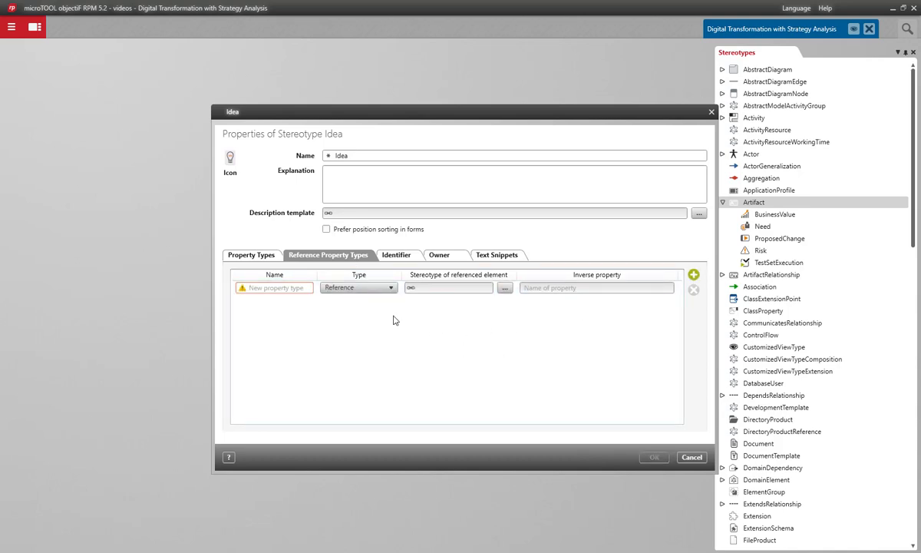
left_click(294, 288)
type("Author")
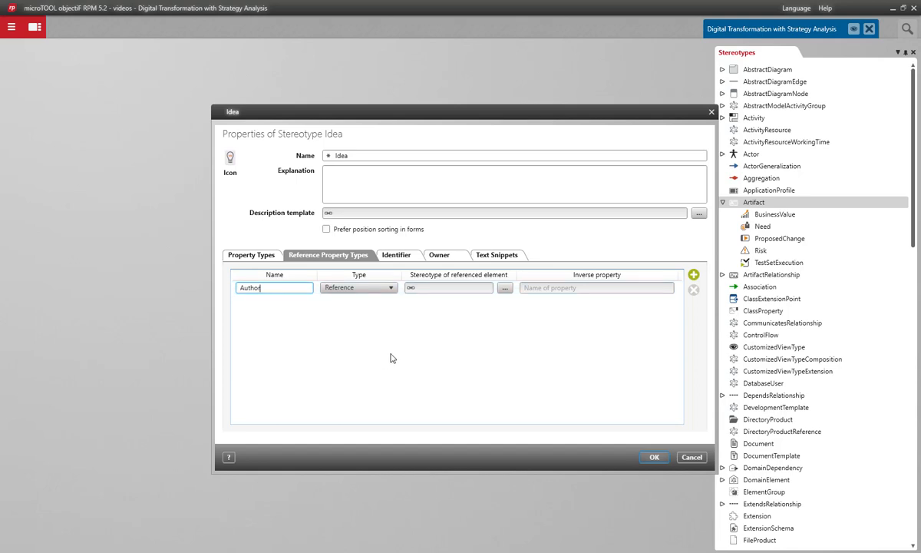
left_click(504, 289)
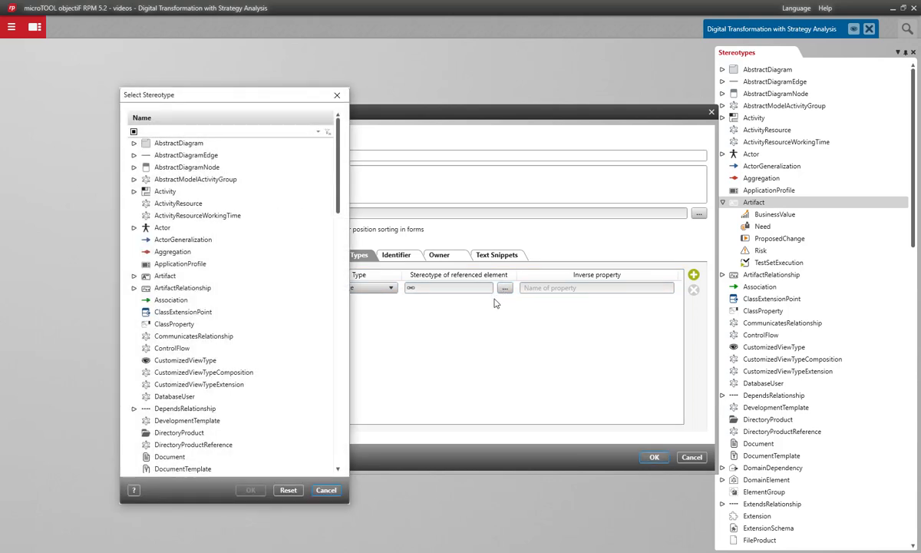
left_click_drag(338, 168, 344, 343)
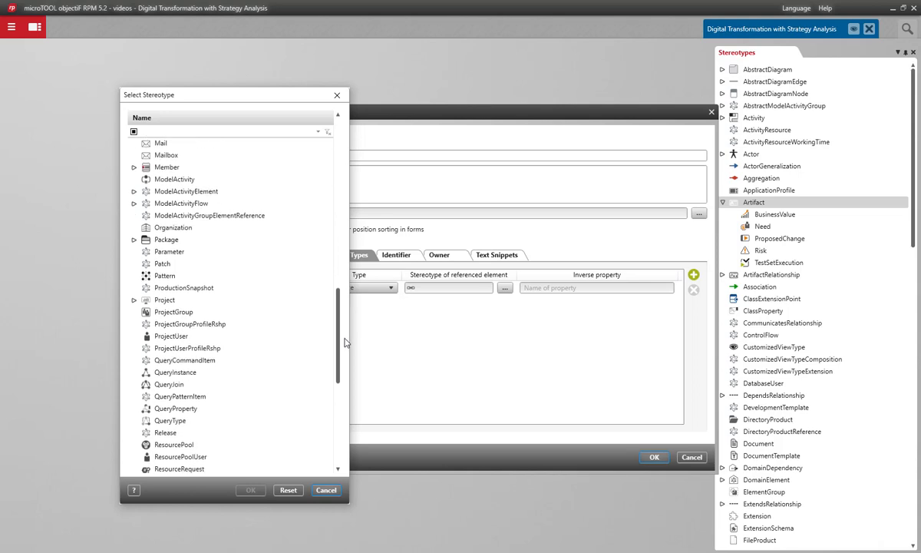
left_click(257, 338)
left_click(258, 339)
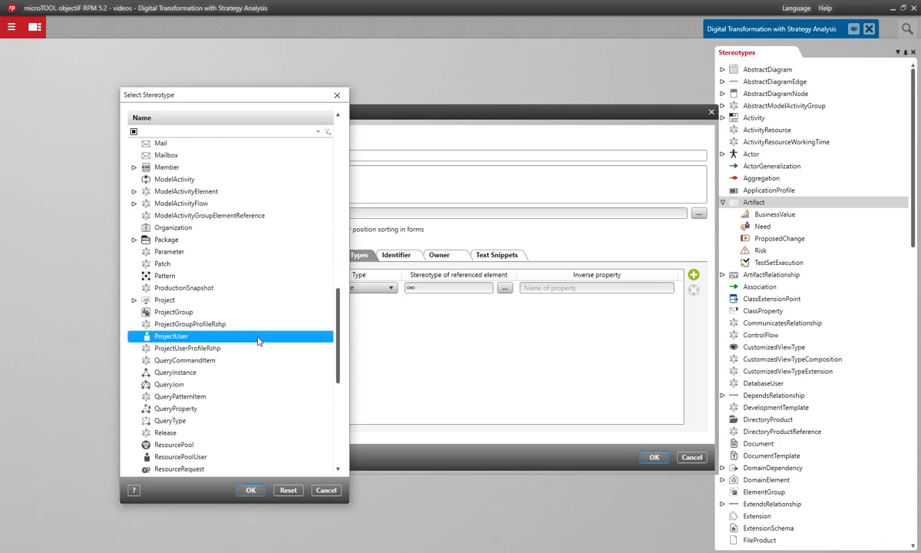
left_click(251, 491)
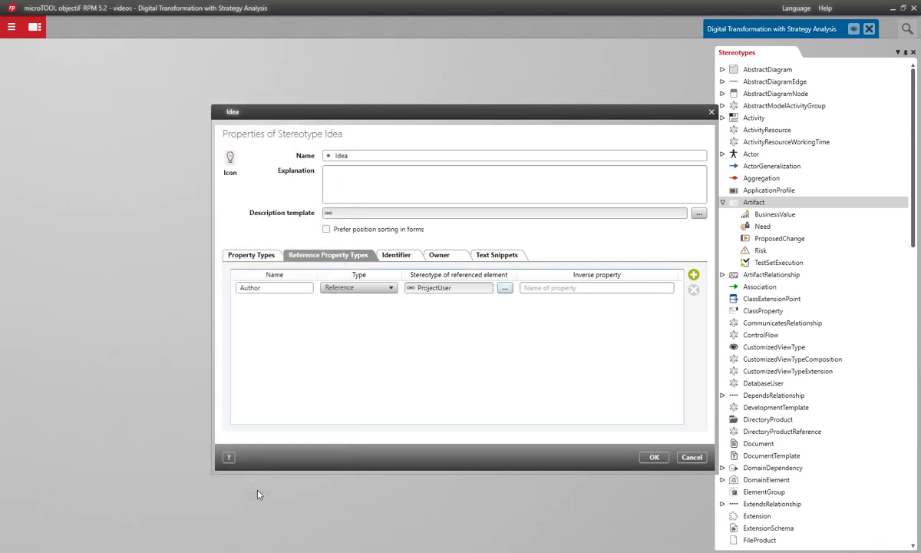
Set the Idea stereotype's identifier pattern to {UUP}-I-{ID(4)}, with seed 0 and increment 1
left_click(406, 257)
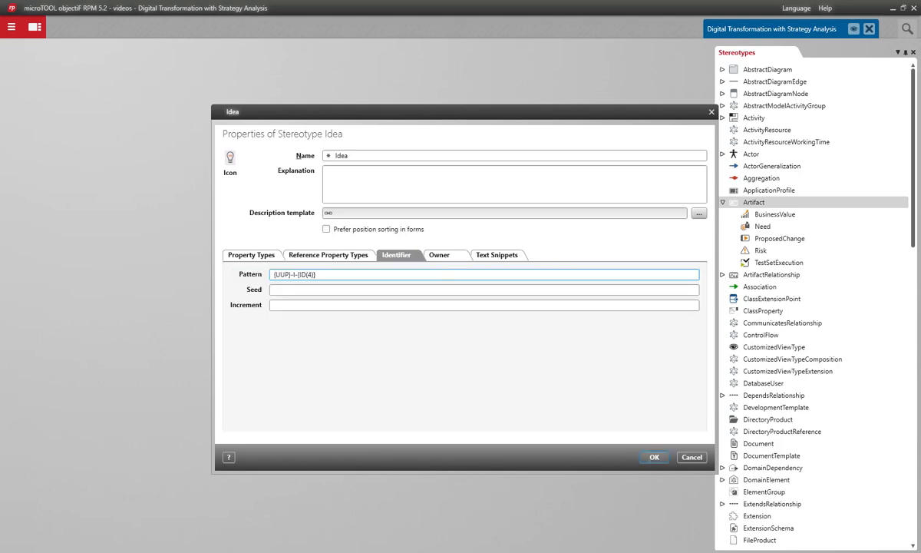
left_click(654, 458)
left_click(557, 305)
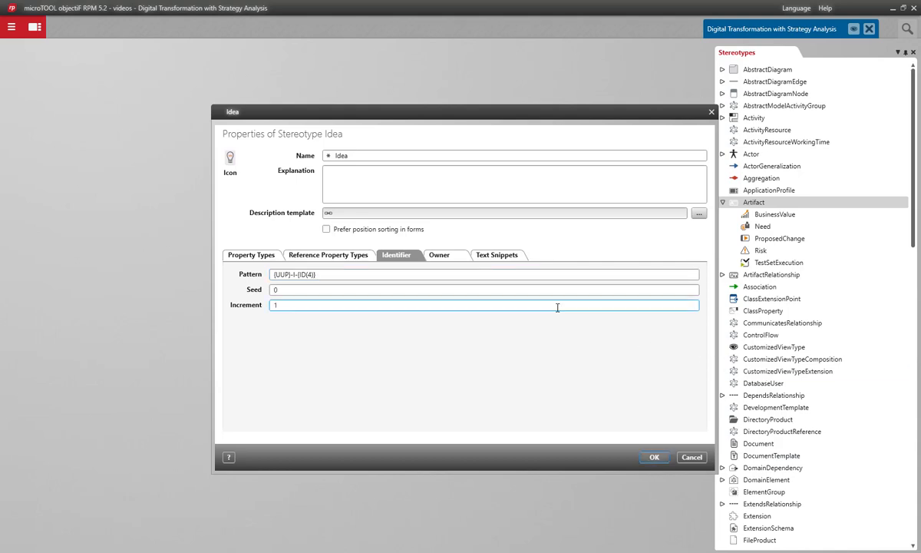
Add Package as the owner under which Idea artifacts can be created, and save the Idea stereotype
left_click(441, 257)
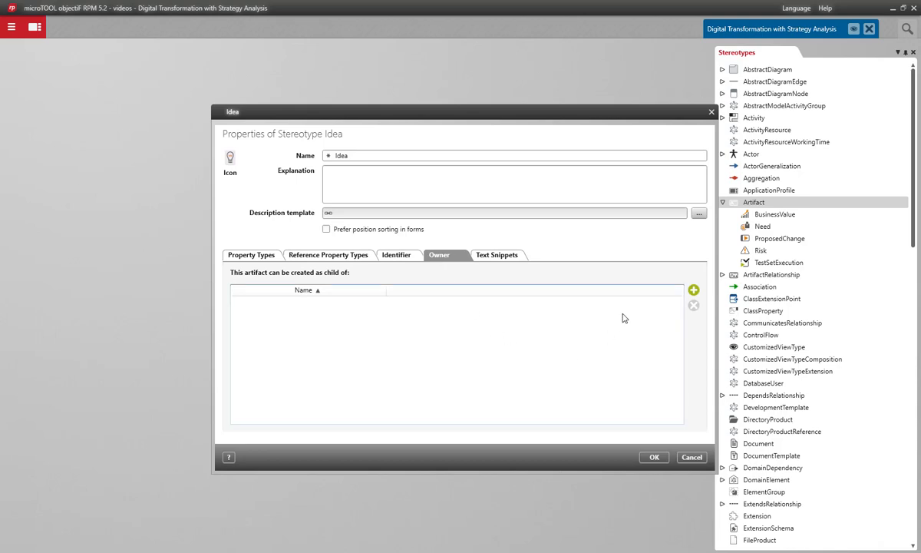
left_click(693, 290)
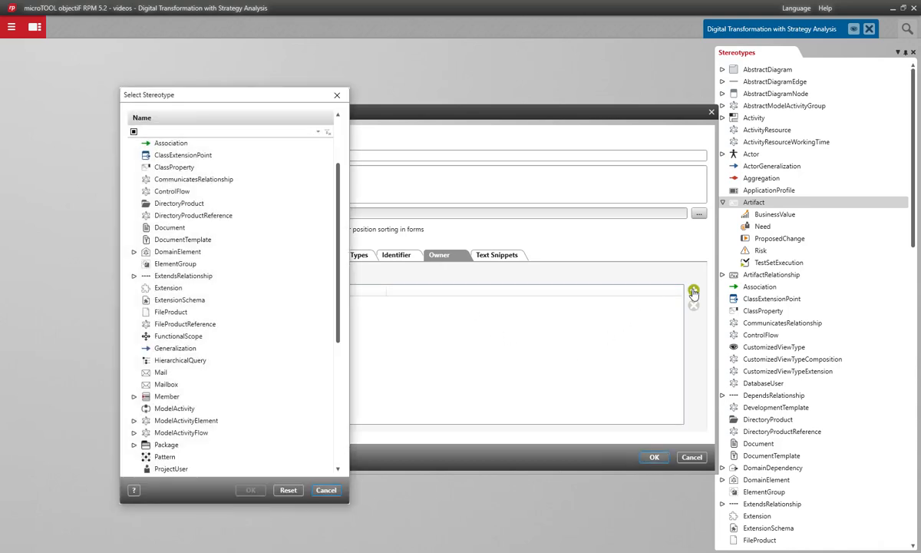
scroll(342, 249, "down", 1)
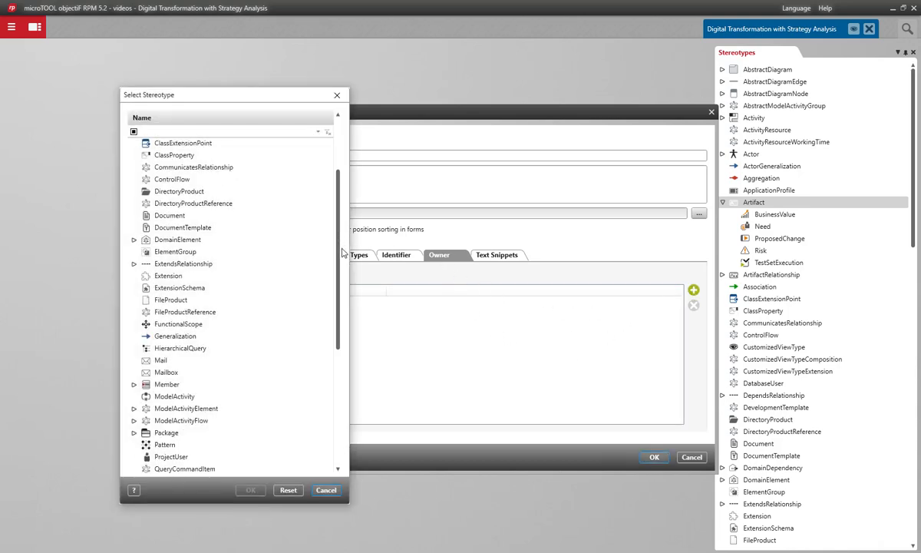
left_click_drag(341, 253, 335, 308)
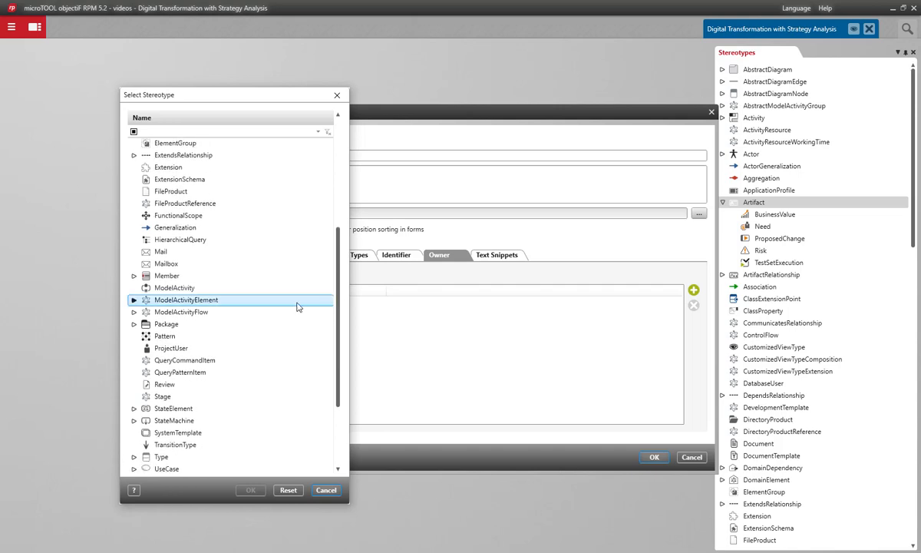
left_click(254, 324)
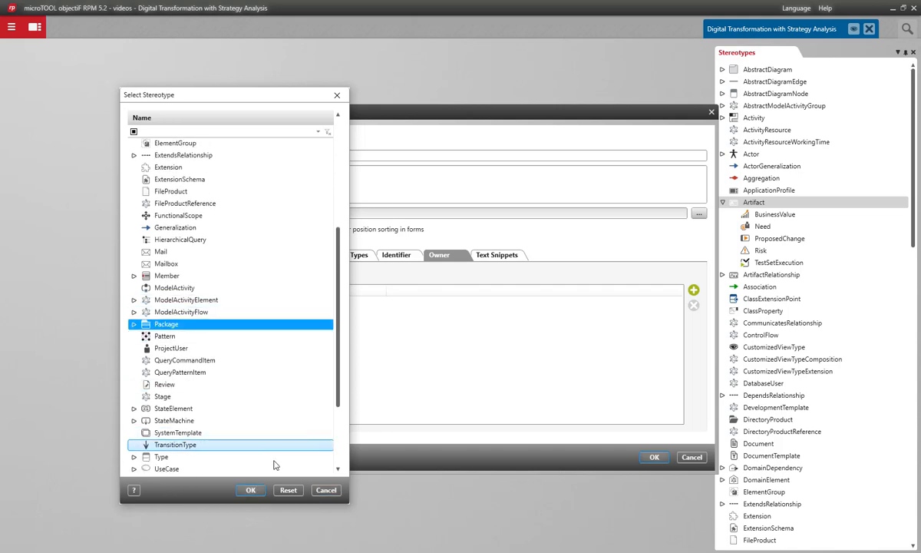
left_click(253, 489)
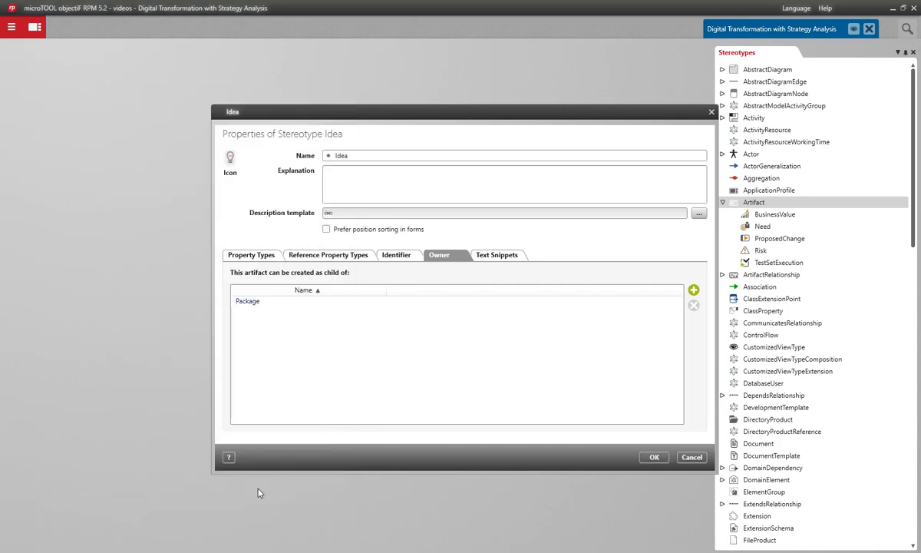
left_click(645, 458)
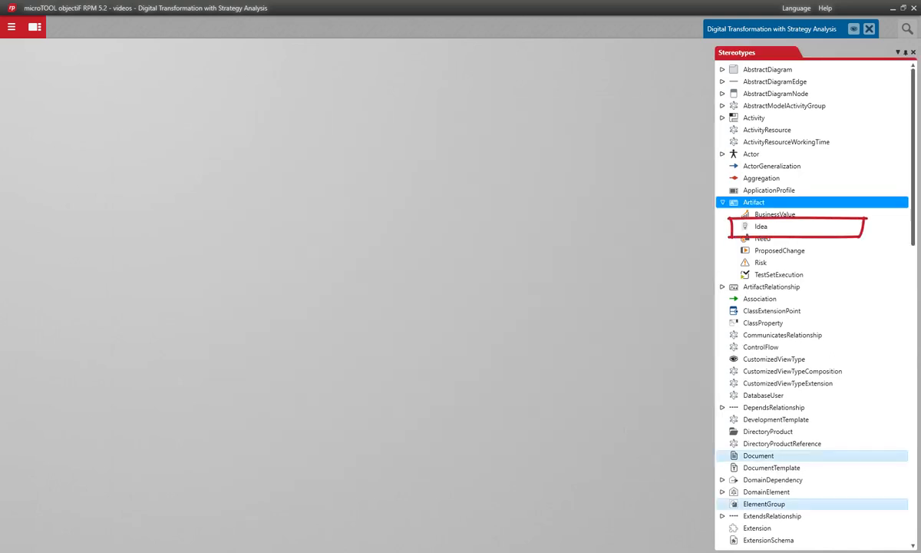
Create a new stereotype under ArtifactRelationship and name it IdeaRequirementRship
left_click(697, 295)
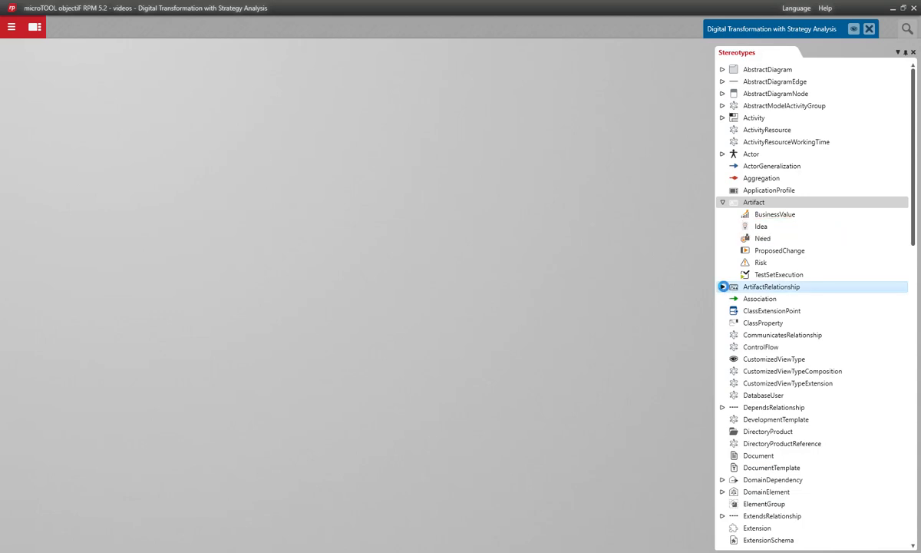
left_click(723, 288)
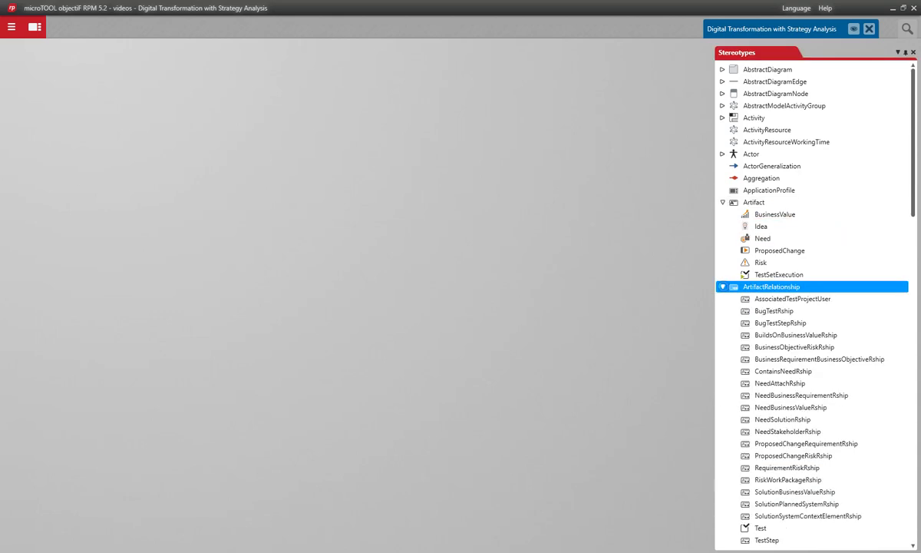
right_click(748, 289)
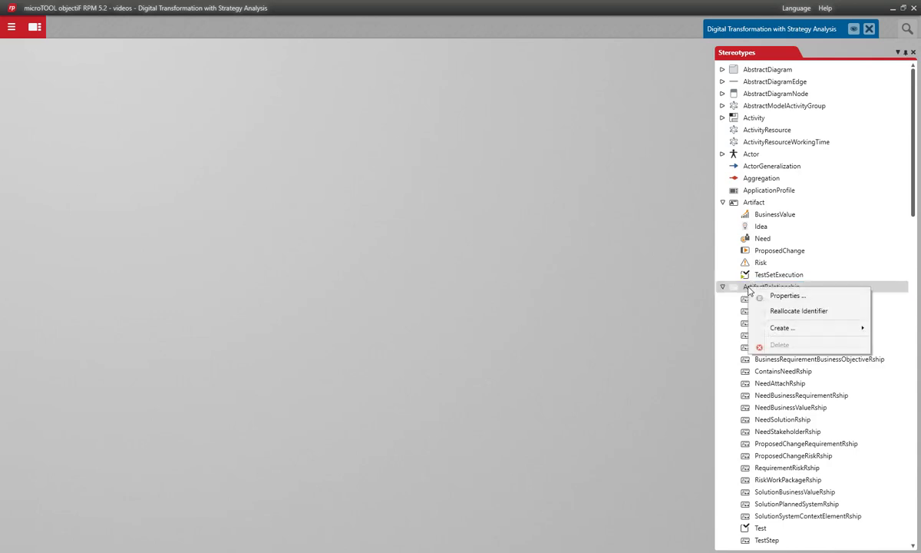
mouse_move(781, 328)
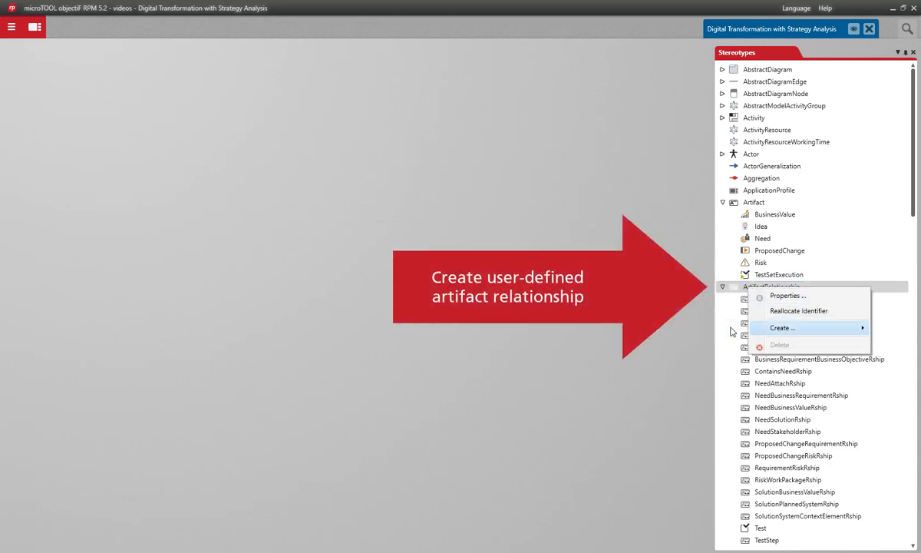
left_click(682, 328)
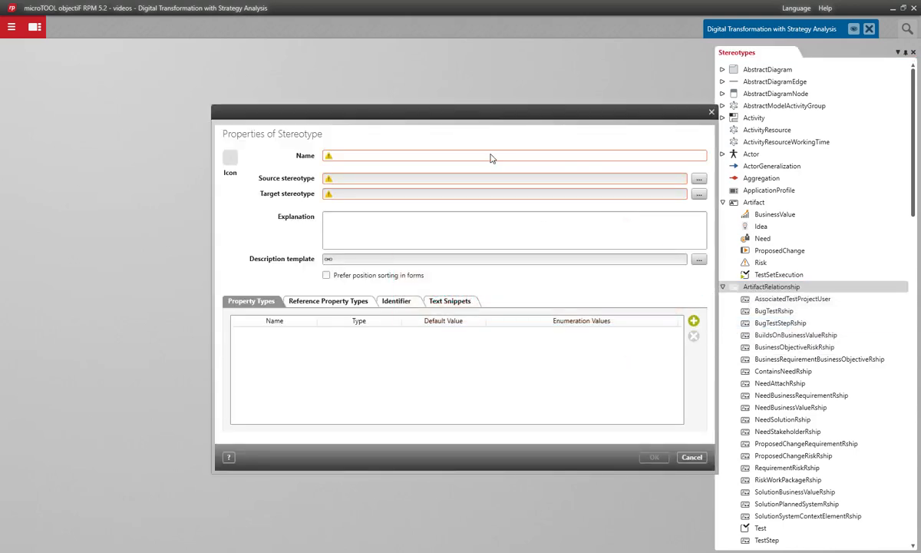
left_click(492, 155)
type("IdeaR")
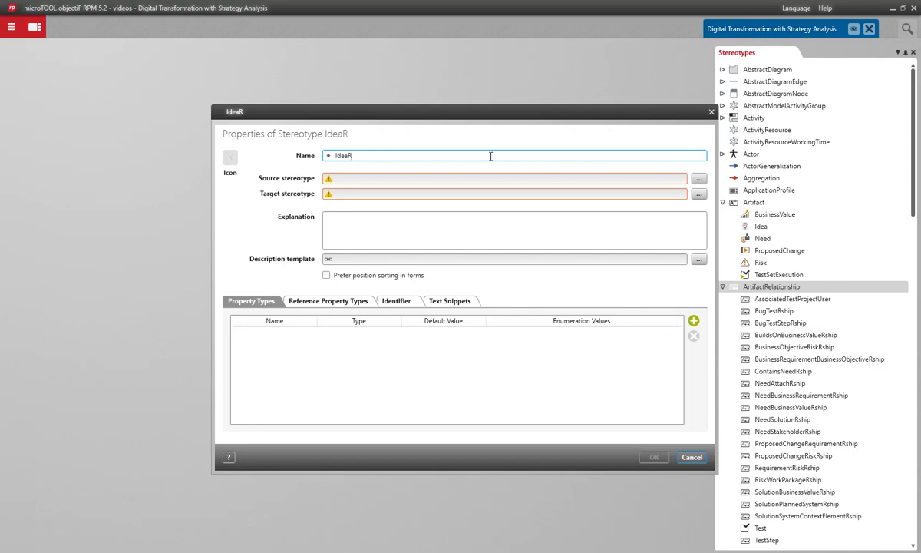
type("equirementR")
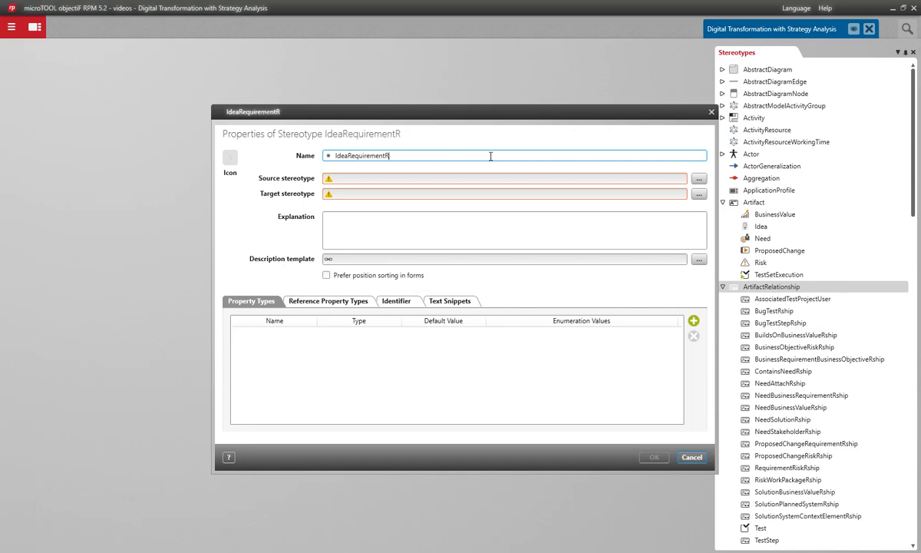
type("ship")
Set Requirement, found under DomainElement, as the source stereotype of the IdeaRequirementRship relationship
left_click(697, 179)
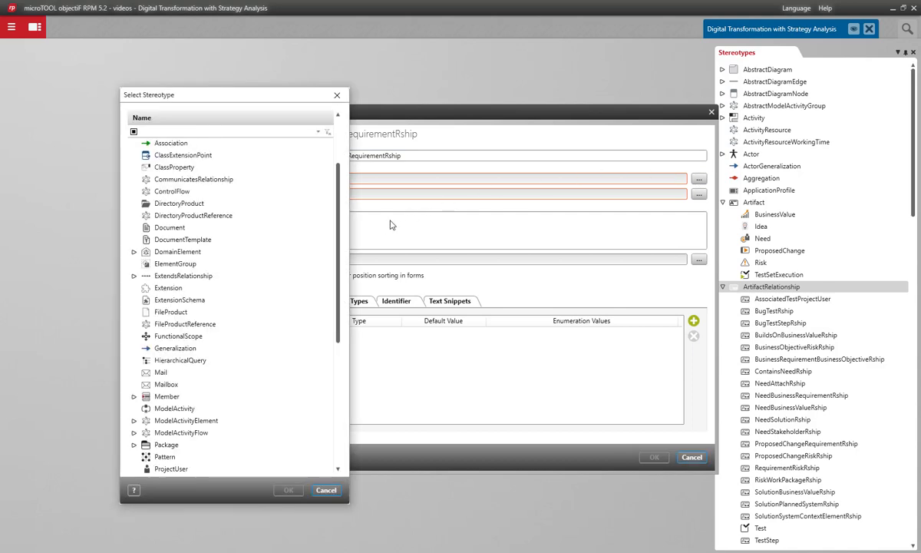
left_click(133, 252)
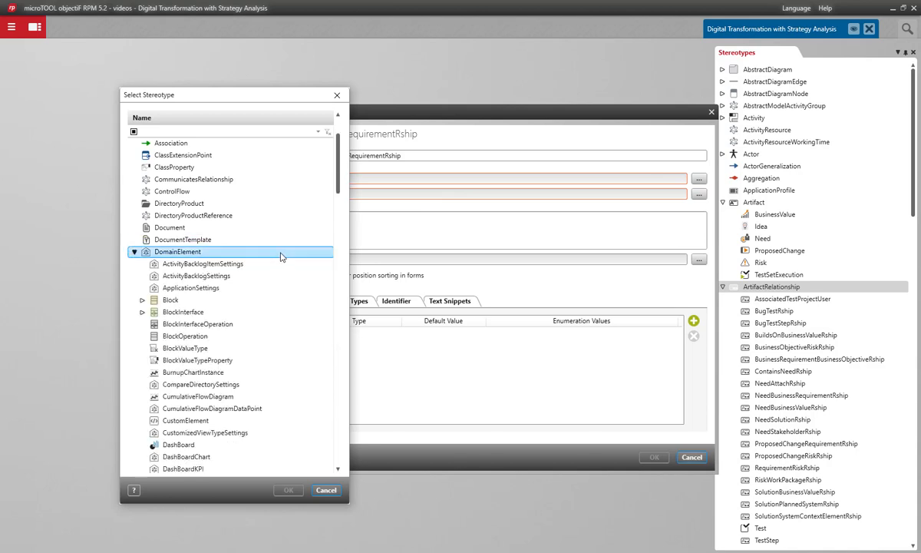
left_click_drag(336, 163, 336, 307)
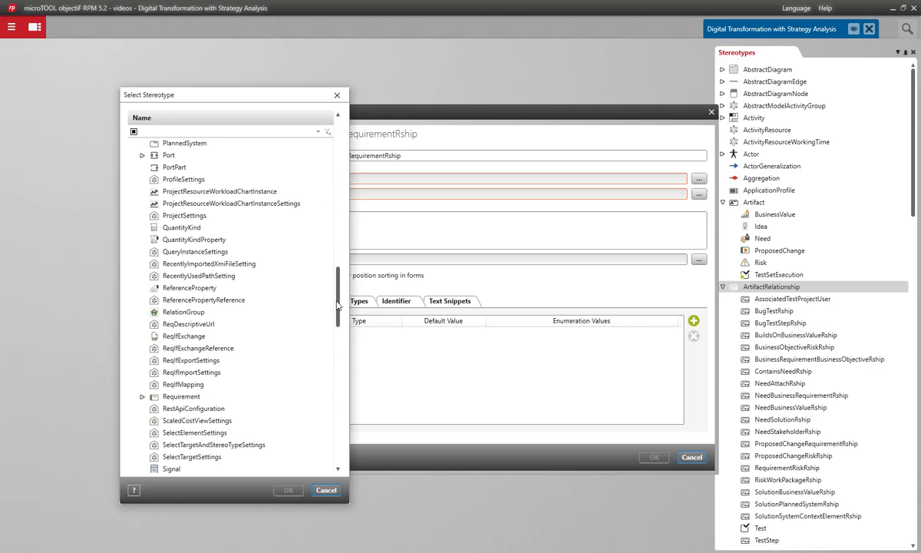
left_click(223, 396)
left_click(292, 491)
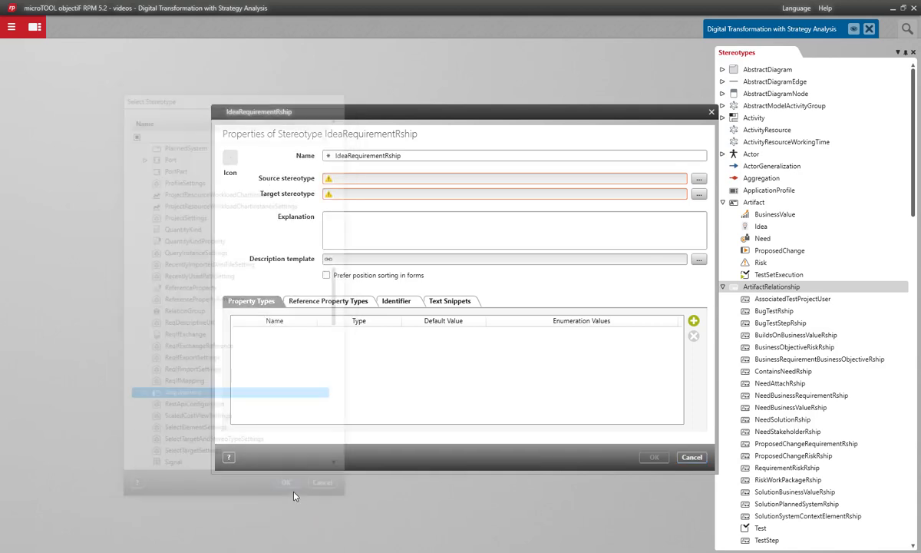
Set the Idea artifact as the target stereotype of IdeaRequirementRship and save the relationship stereotype
left_click(699, 194)
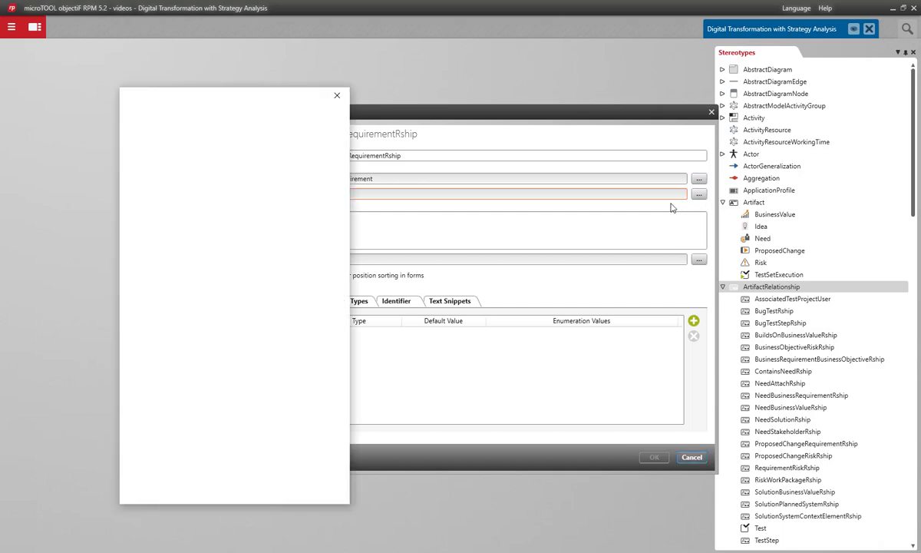
scroll(318, 231, "up", 3)
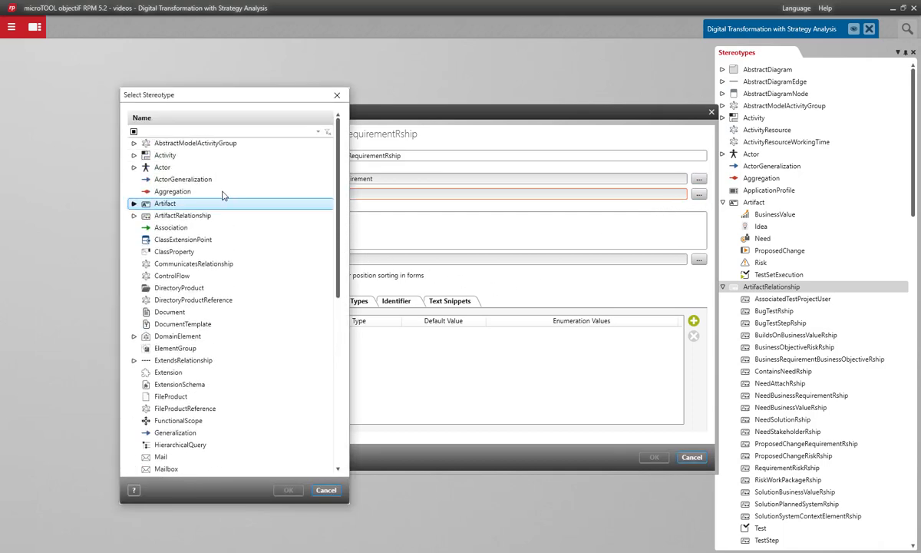
left_click(134, 203)
left_click(168, 227)
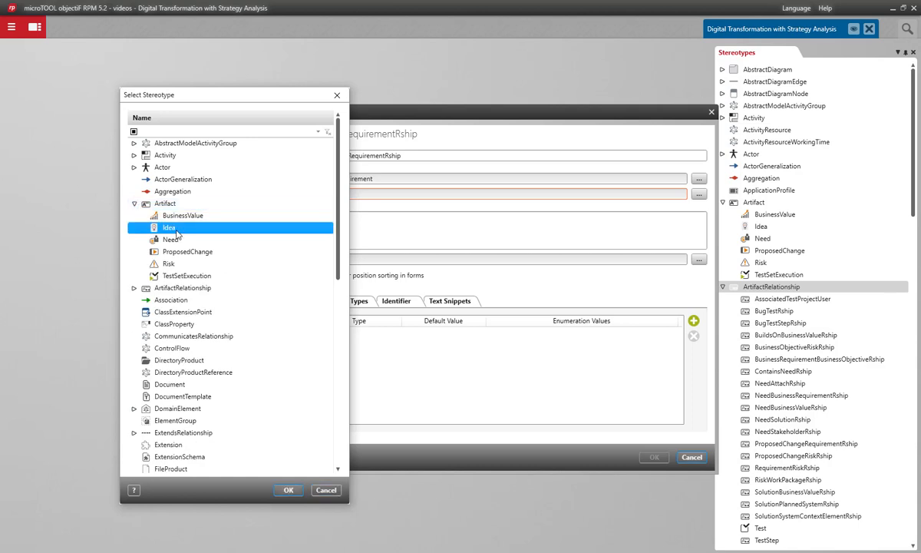
left_click(290, 491)
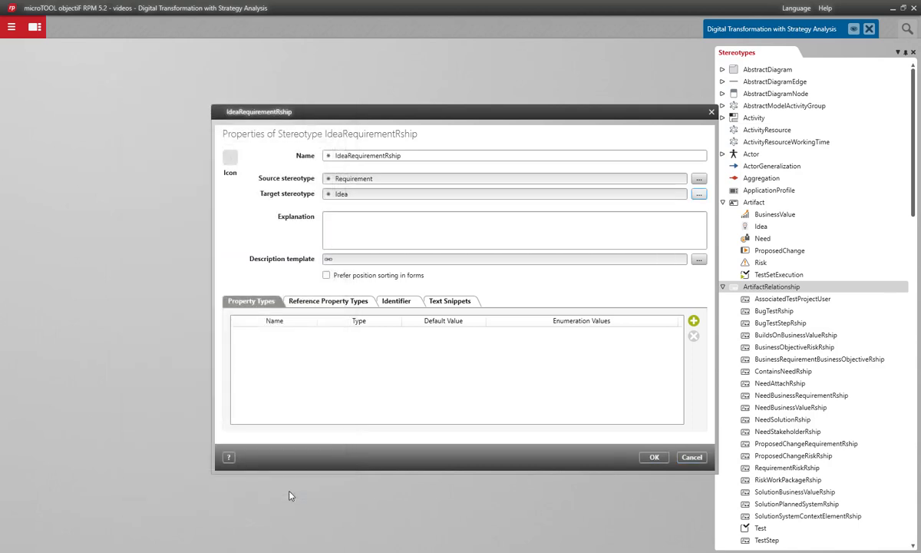
left_click(654, 457)
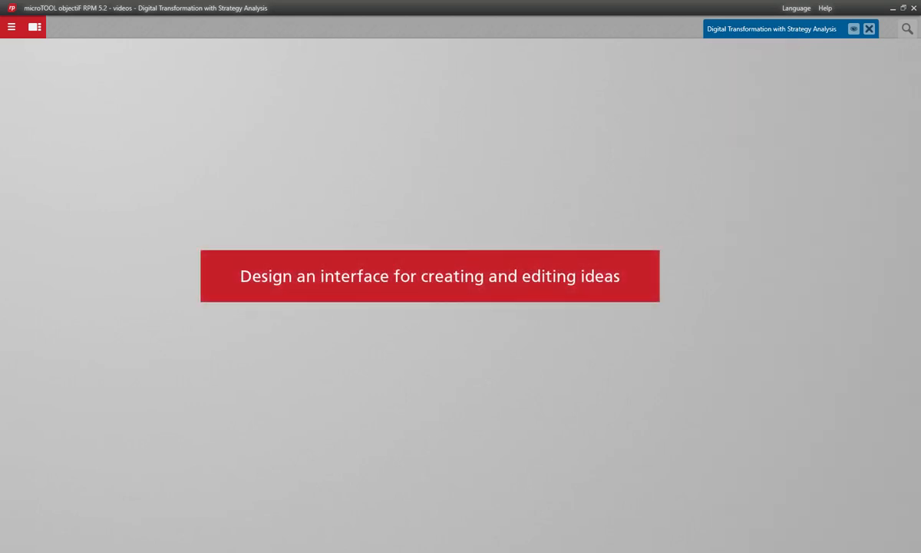
Start a new form in the Strategy package under the project settings' Forms and name it Idea
left_click(852, 31)
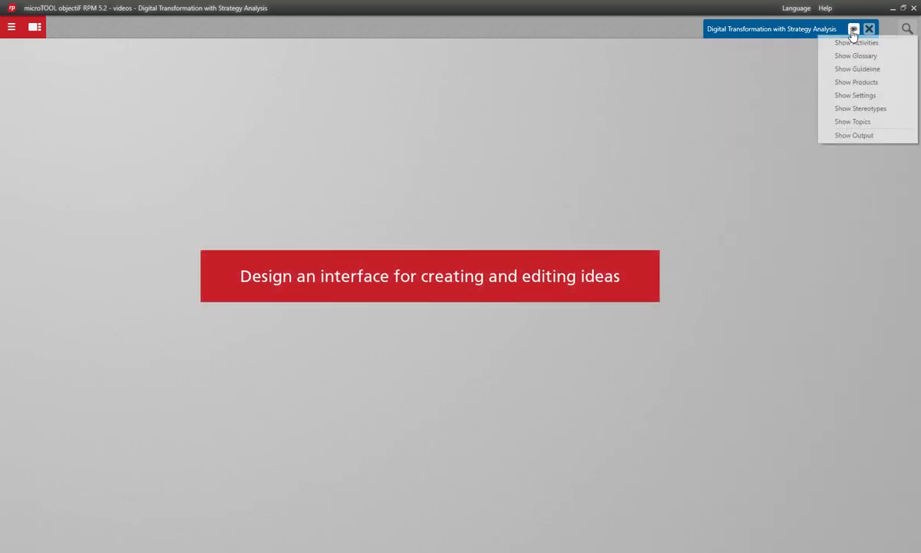
left_click(856, 96)
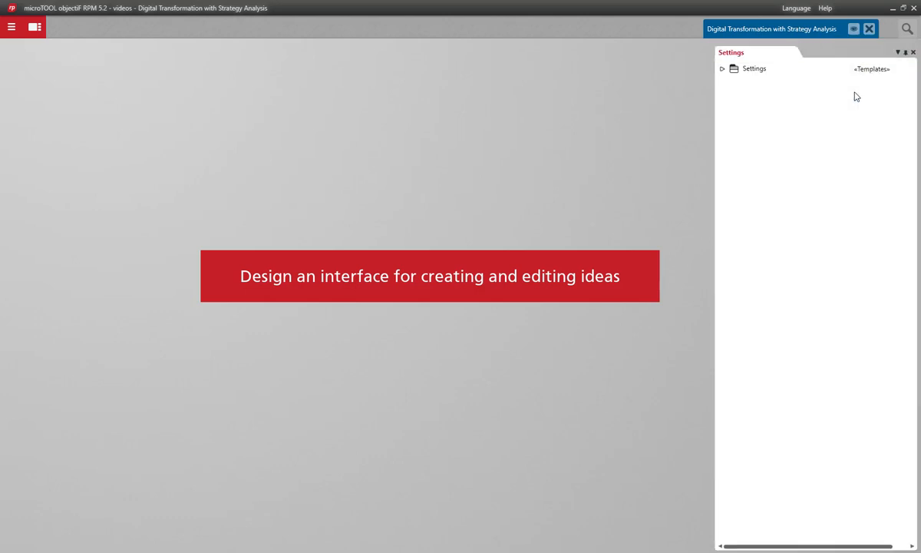
left_click(722, 68)
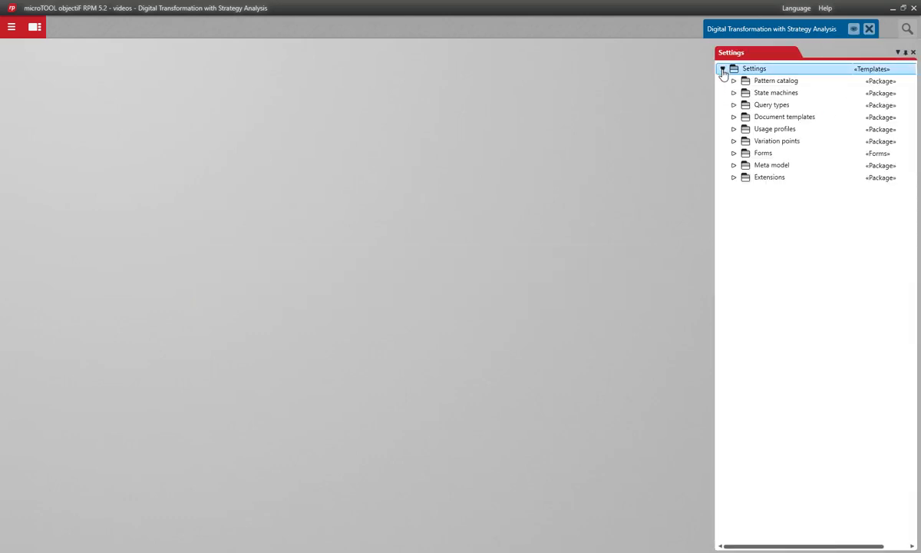
left_click(733, 152)
left_click(747, 166)
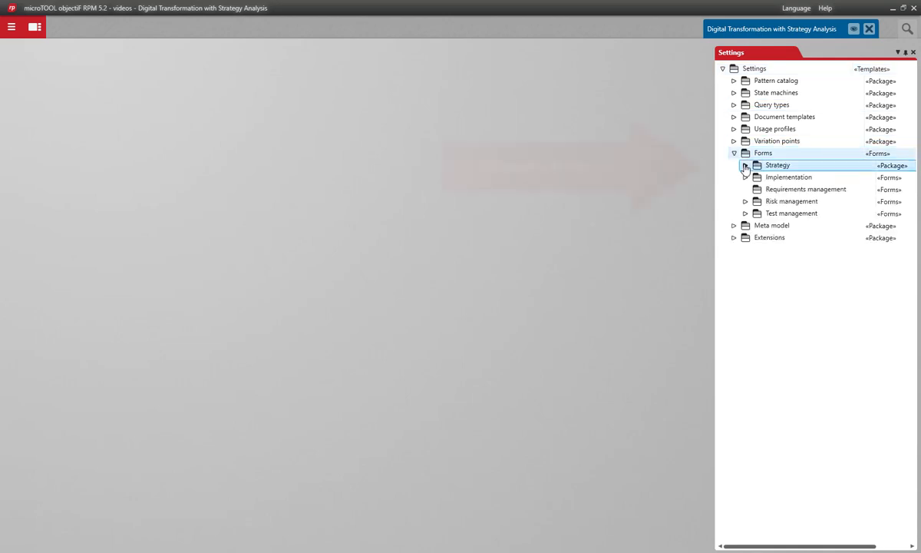
left_click(745, 165)
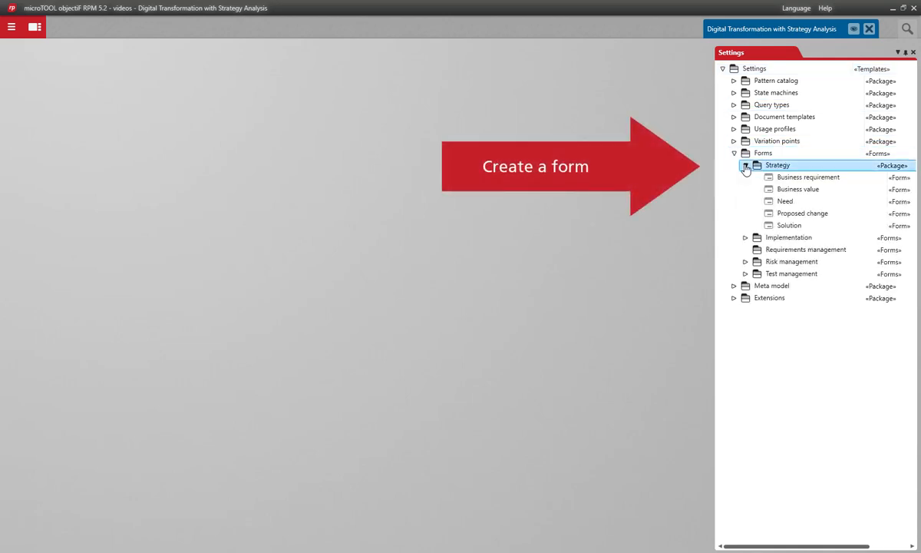
right_click(770, 168)
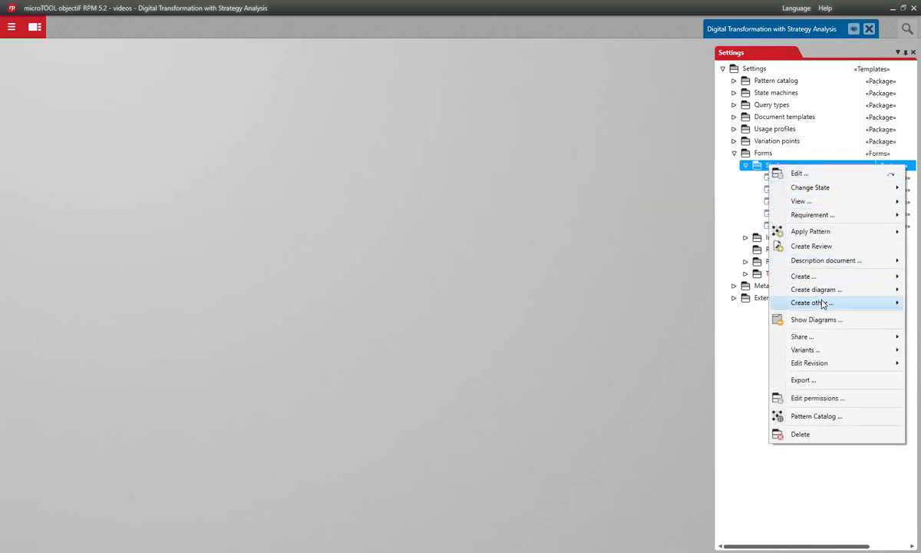
mouse_move(823, 304)
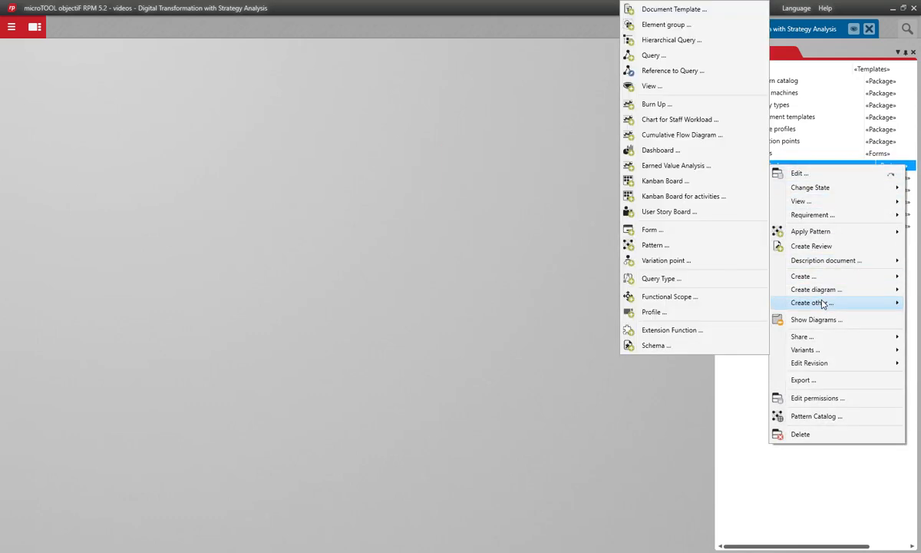
left_click(667, 232)
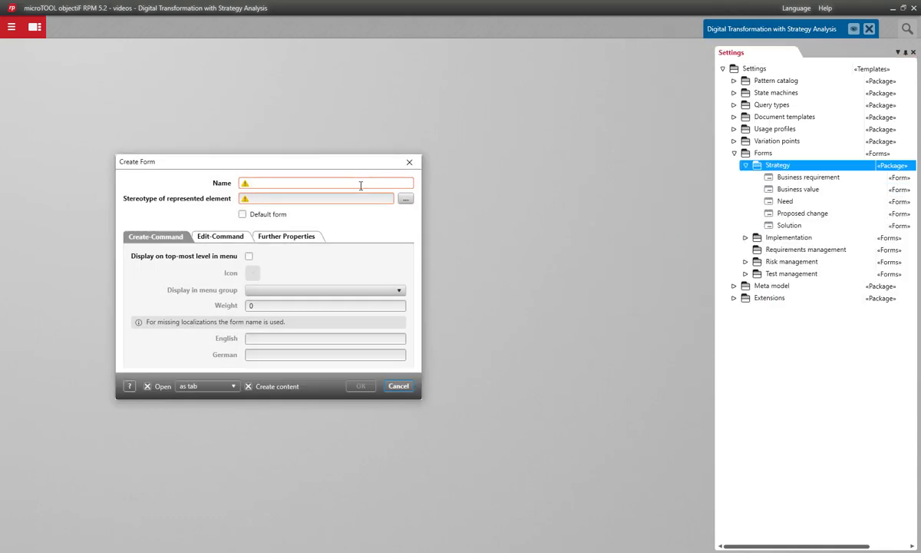
type("Idea")
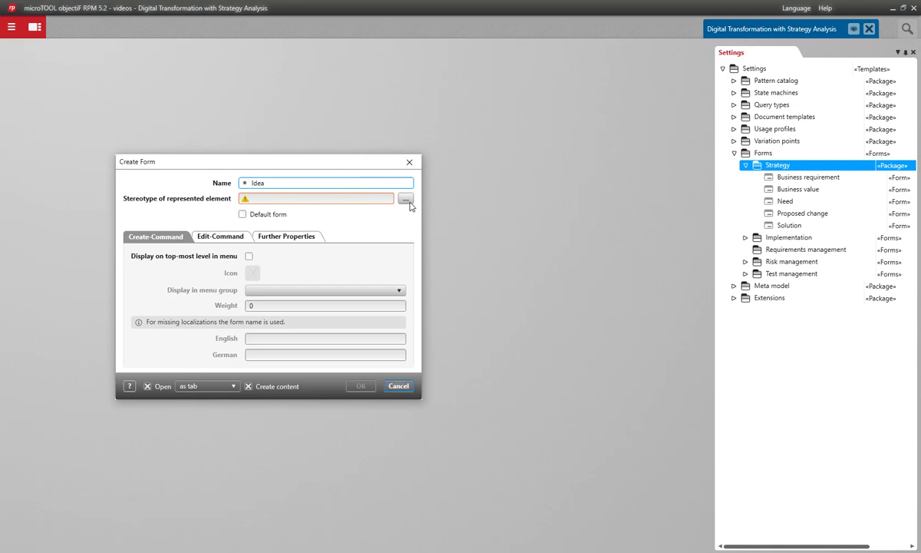
Choose the Idea artifact as the stereotype of the element represented by the new form
left_click(409, 200)
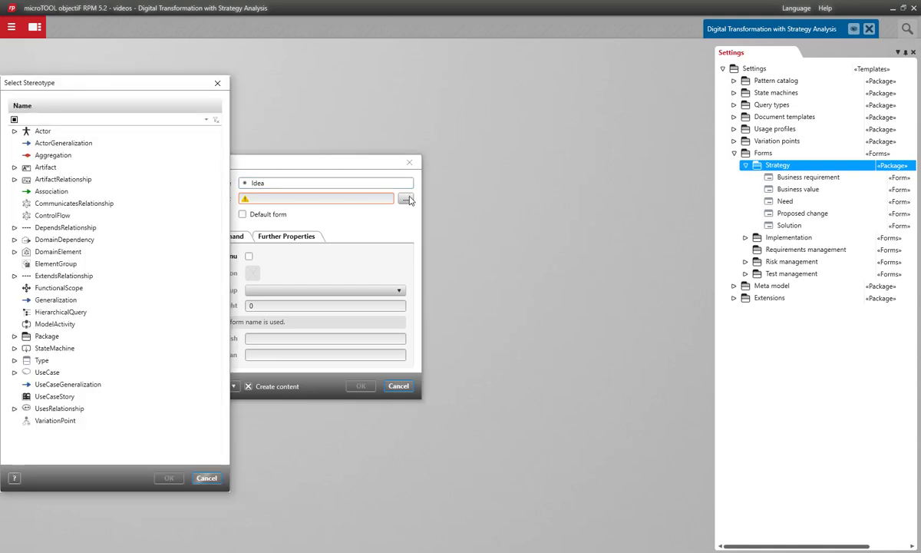
left_click(60, 192)
left_click(15, 169)
left_click(14, 169)
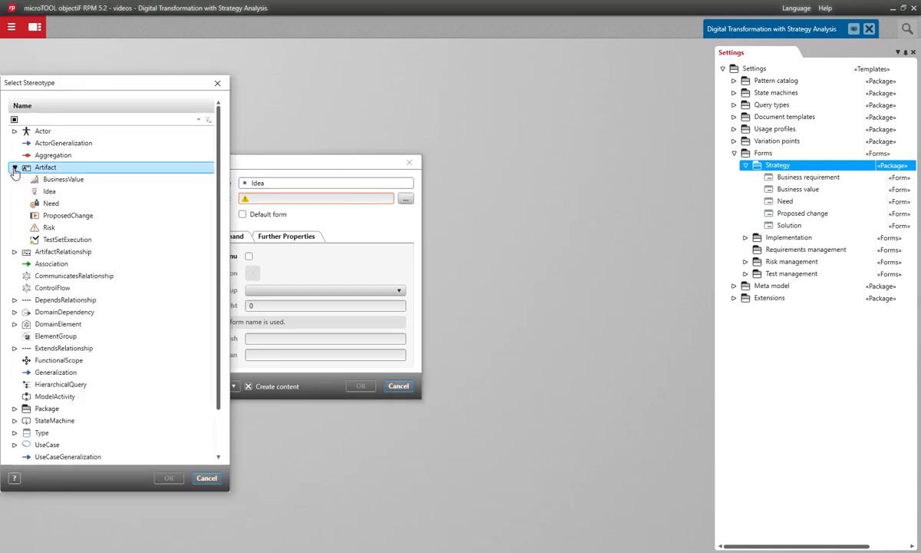
left_click(50, 191)
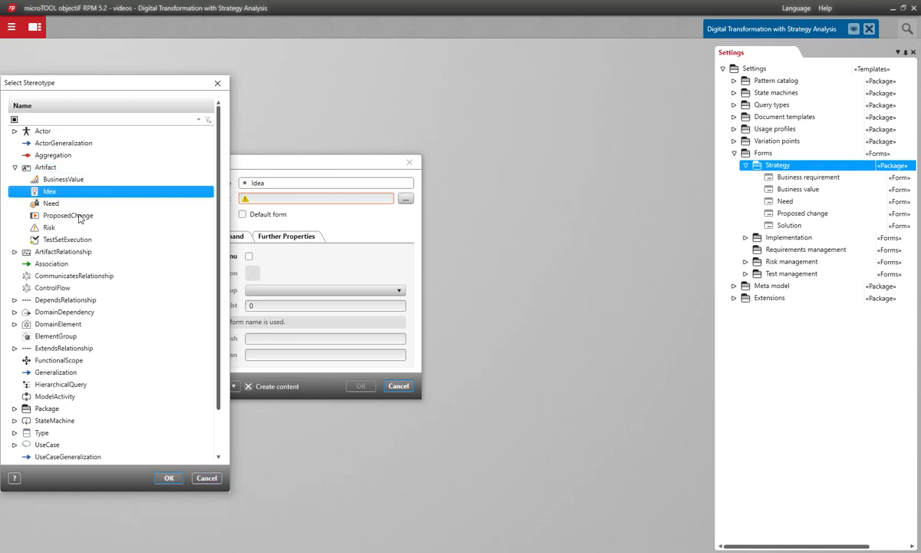
left_click(160, 479)
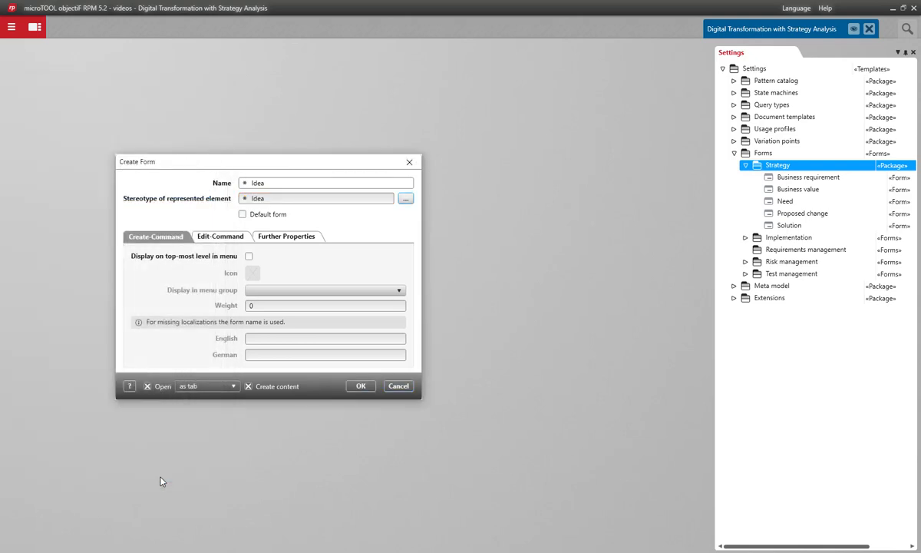
Display the create command on the top-most menu level in group "Sometimes used commands for creating other elements", and create the form
left_click(248, 258)
left_click(396, 290)
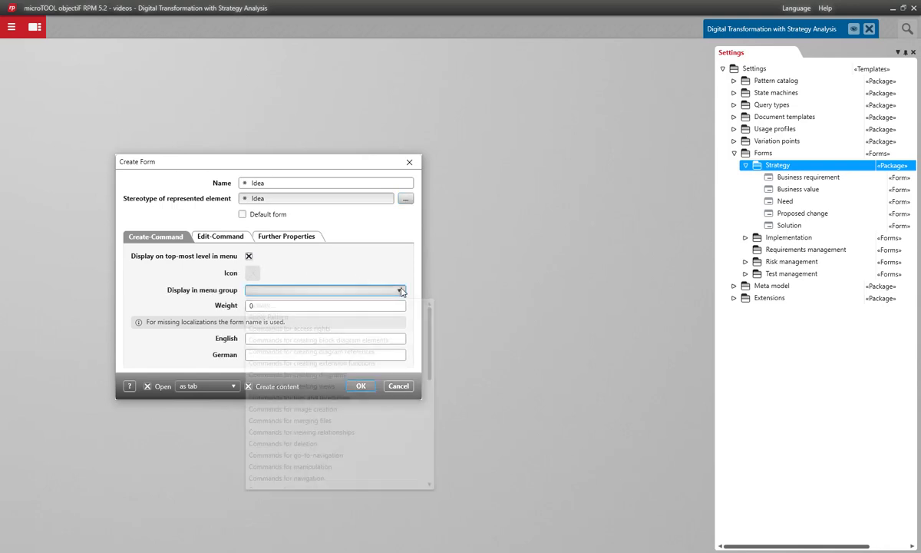
scroll(398, 398, "down", 7)
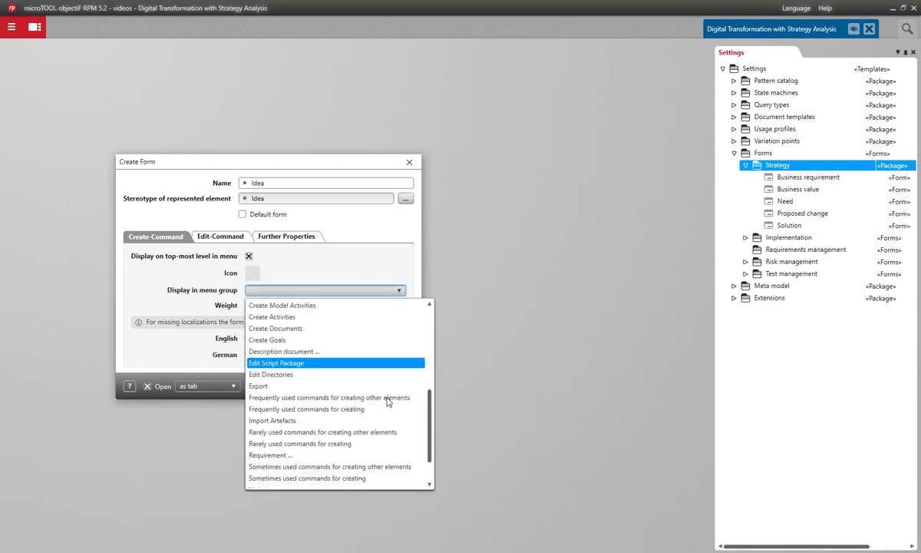
left_click(380, 420)
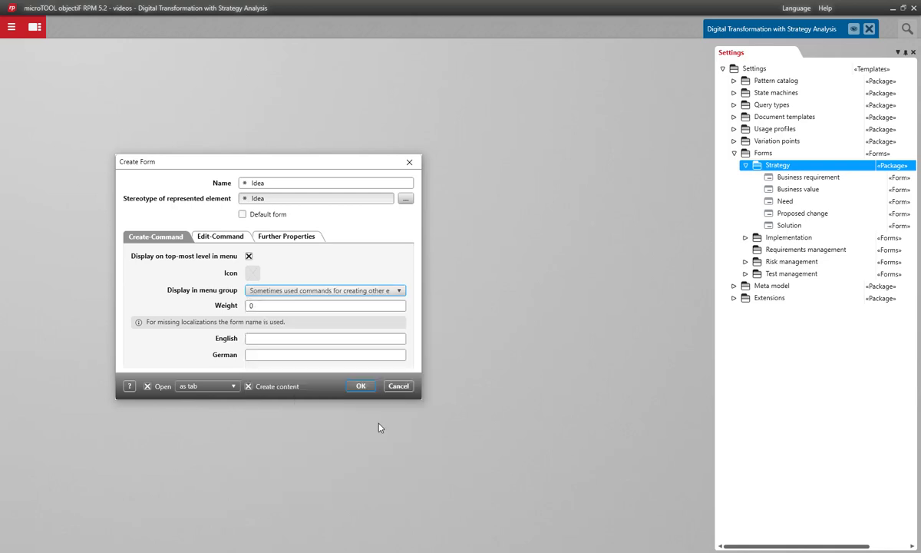
left_click(360, 387)
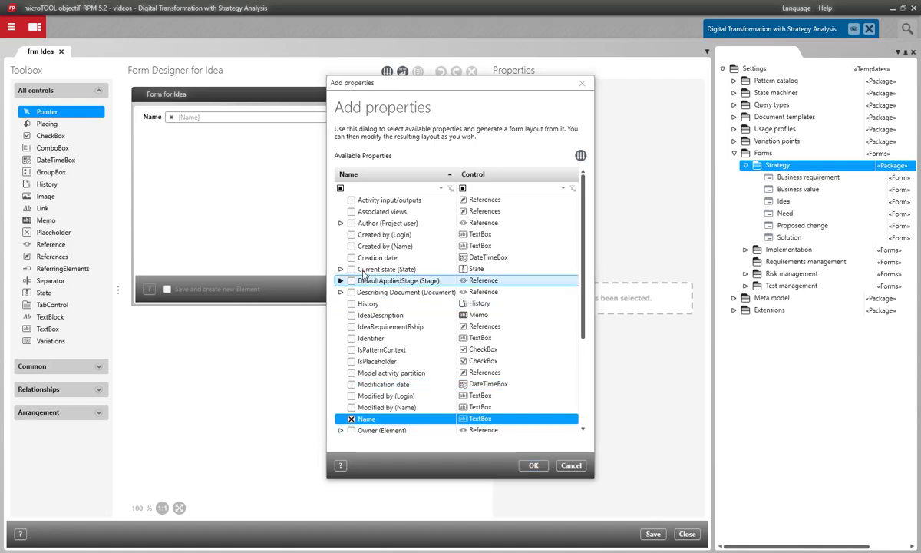
Add the Current state, Author, Ranking and Identifier properties to the Idea form alongside Name and generate the layout
left_click(352, 270)
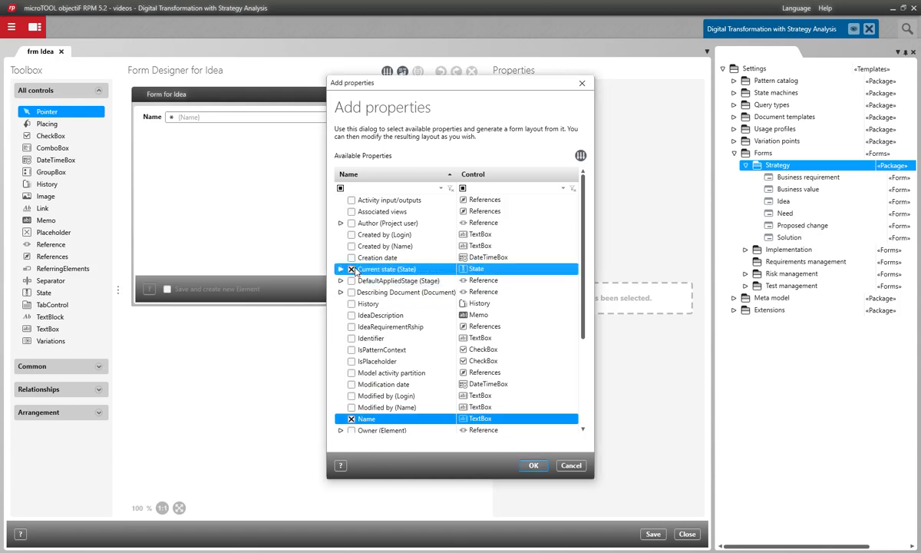
left_click(352, 224)
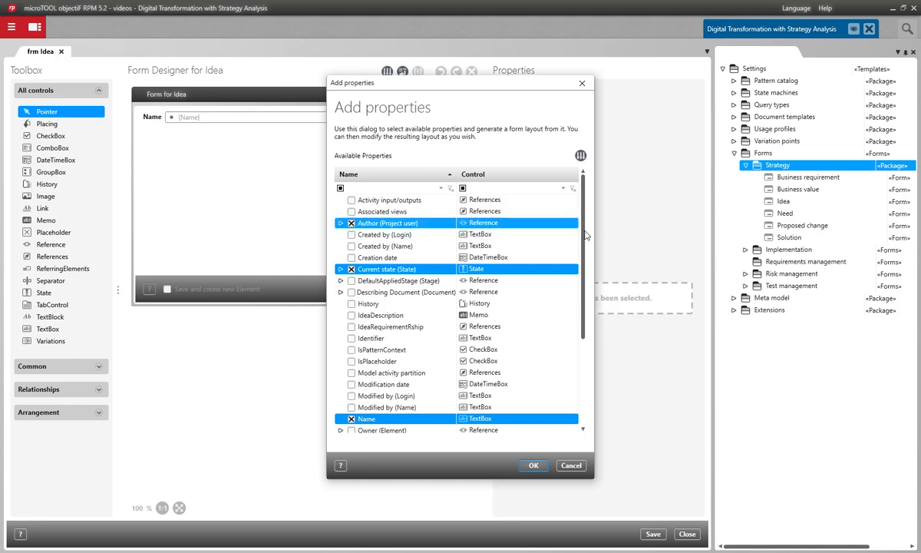
left_click_drag(584, 253, 585, 339)
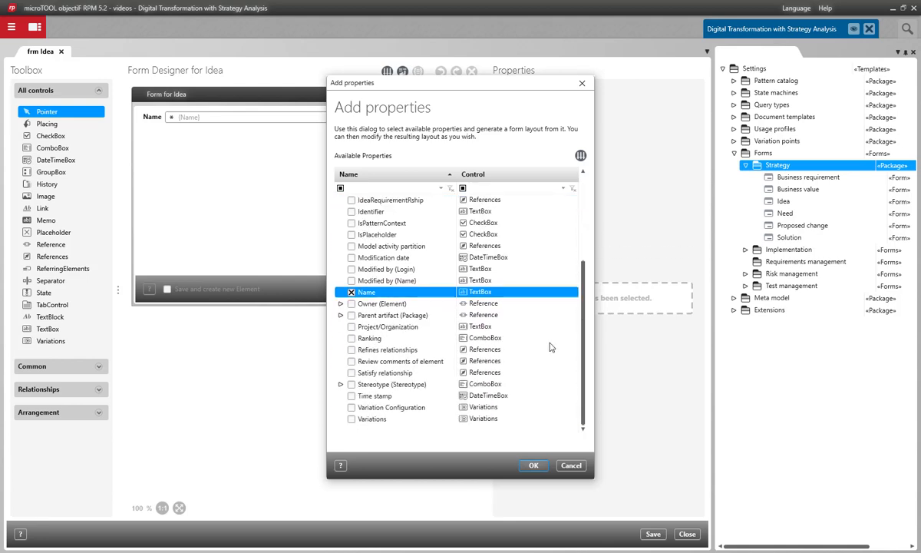
left_click(351, 338)
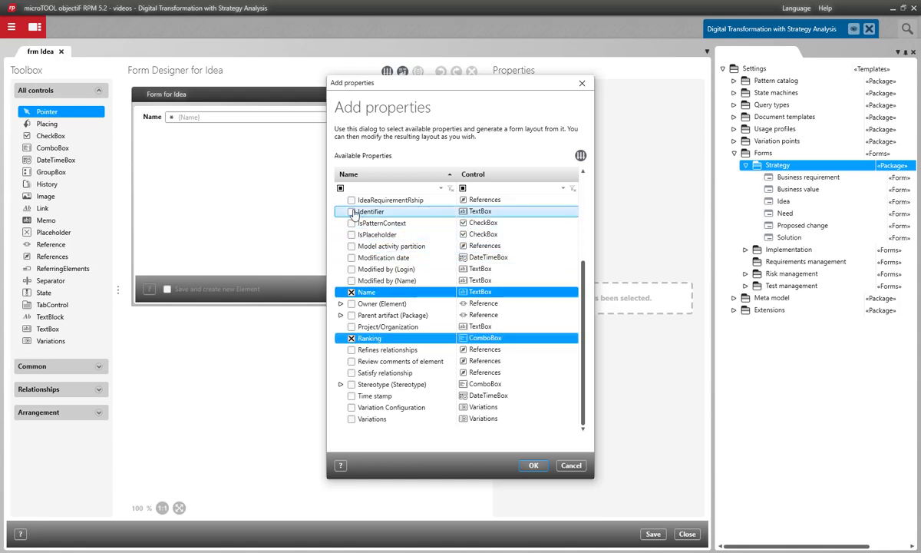
left_click(352, 212)
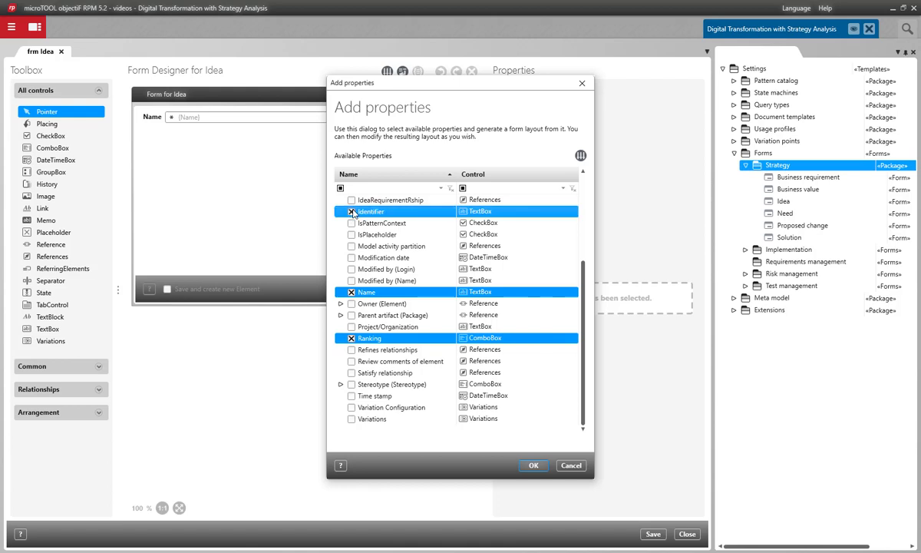
left_click(532, 466)
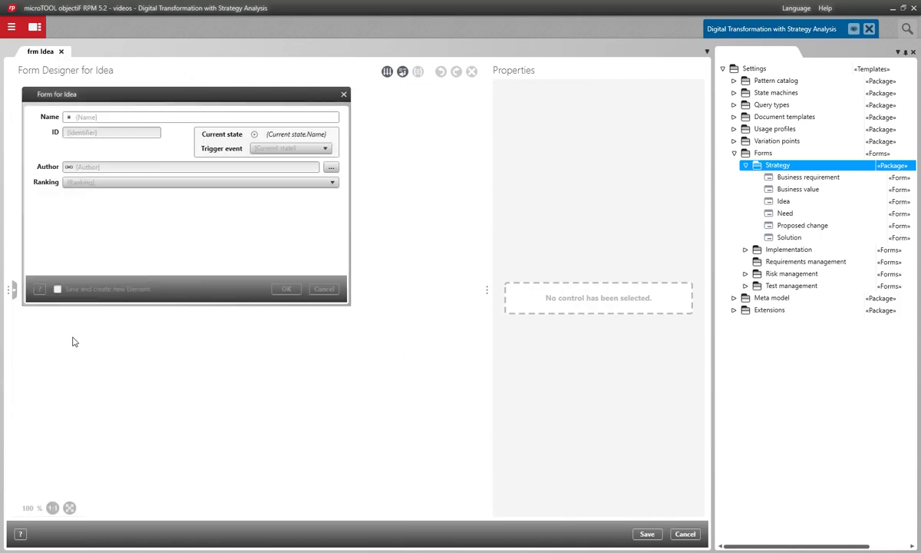
Place a TabControl in the empty area of the Idea form below the Ranking field
left_click(13, 289)
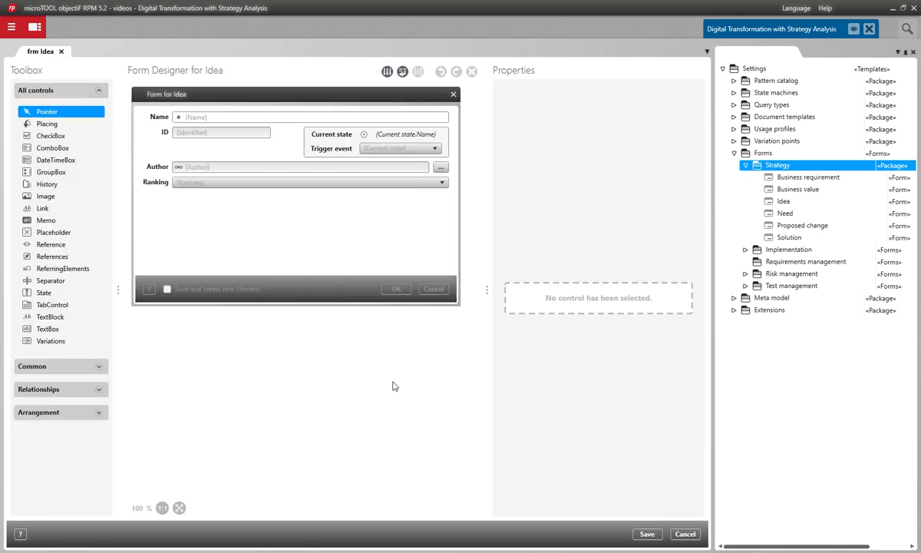
left_click(65, 304)
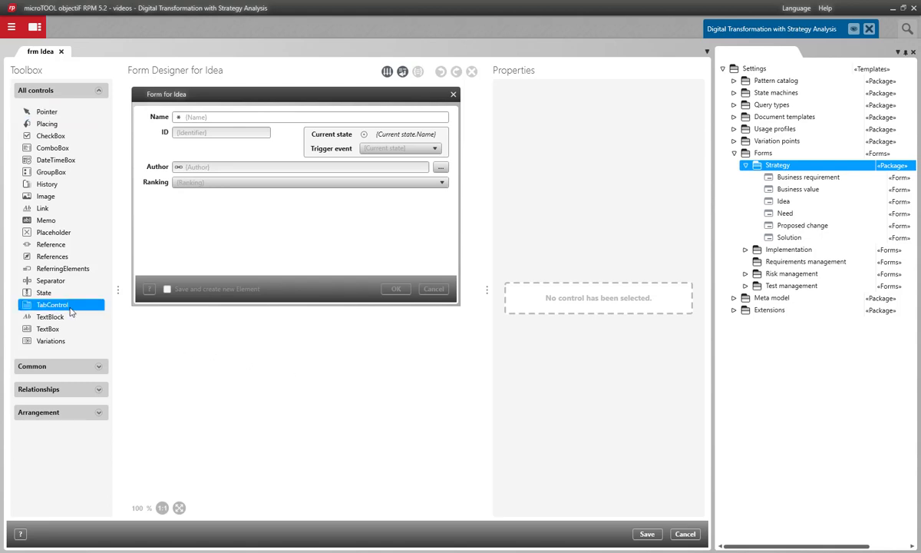
left_click(185, 233)
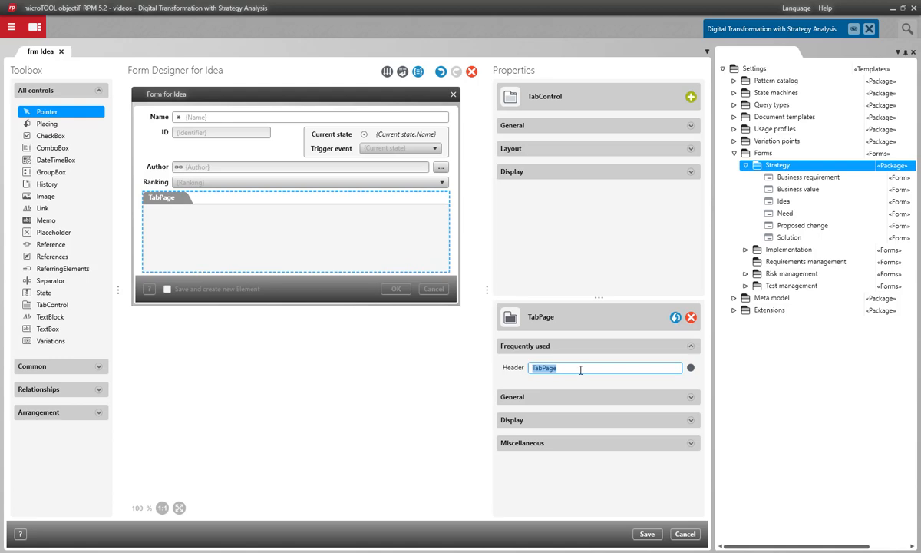
Set the tab page's header to Description and place a Memo control on that page
type("Description")
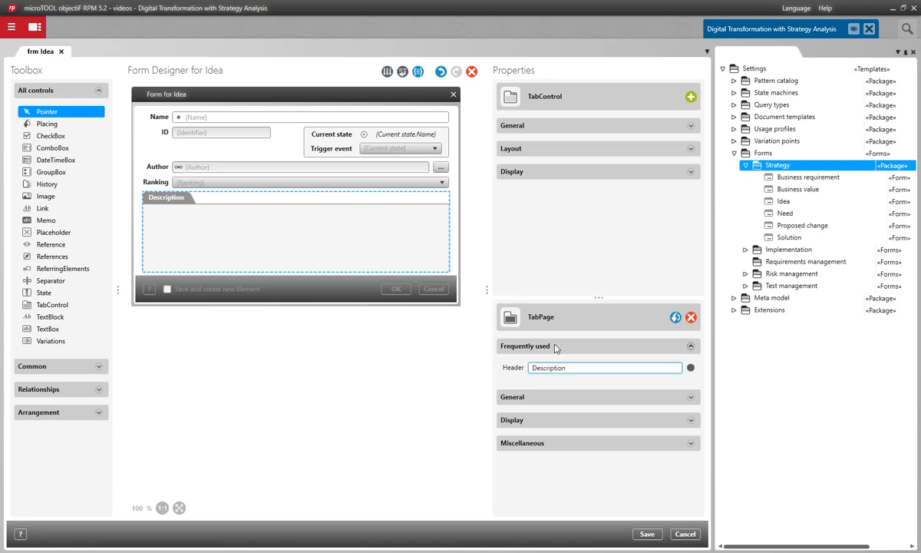
left_click(42, 220)
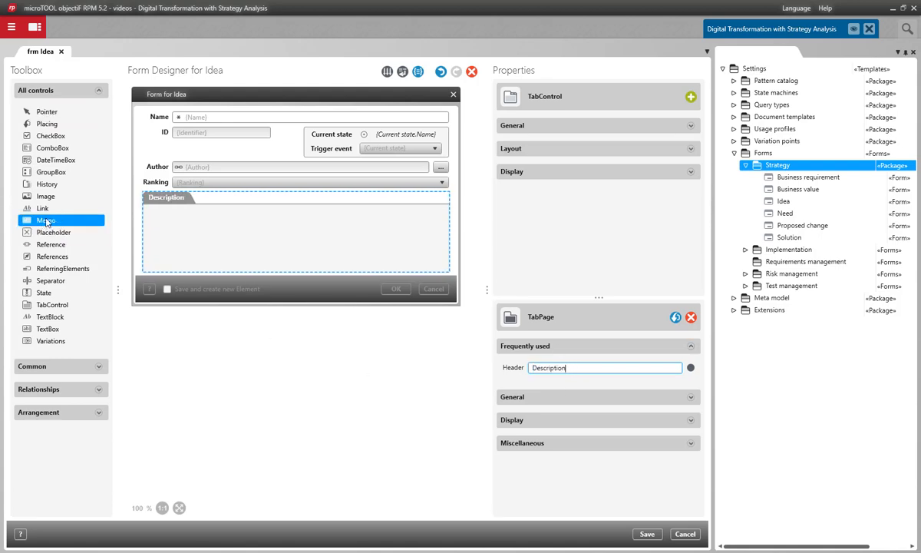
left_click(179, 232)
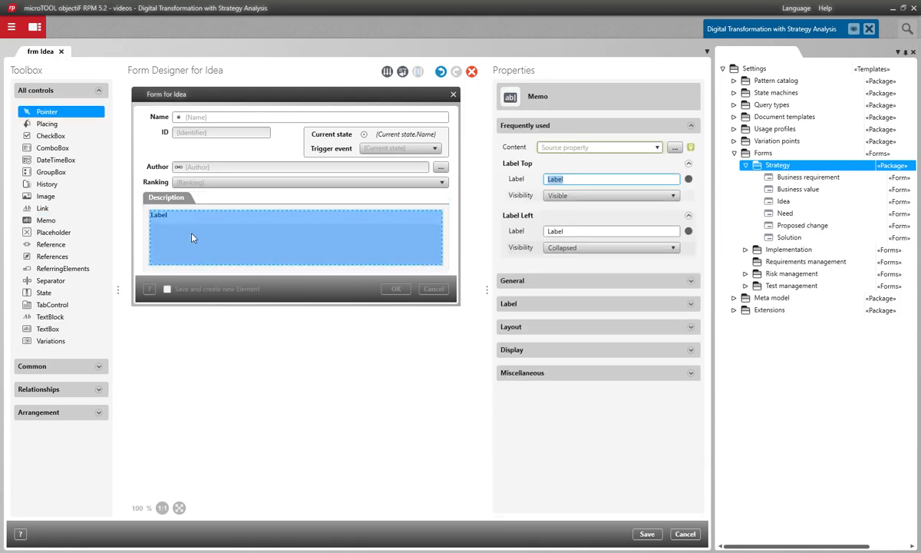
Assign the IdeaDescription property as the content of the Memo control
left_click(562, 233)
left_click(674, 148)
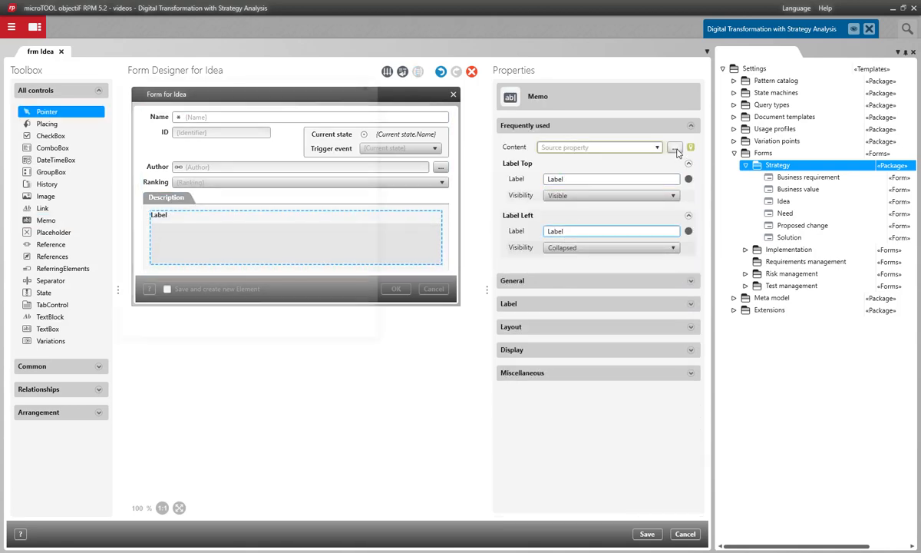
left_click(188, 171)
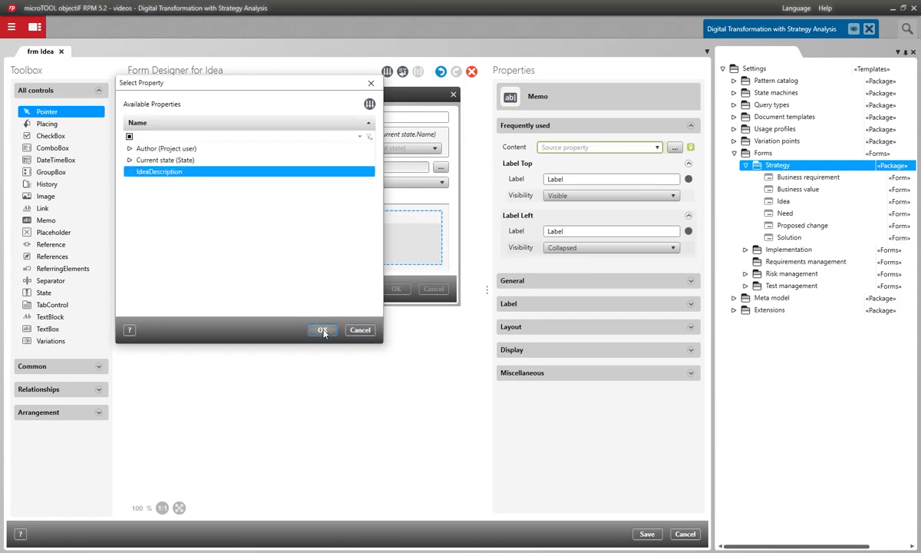
left_click(322, 330)
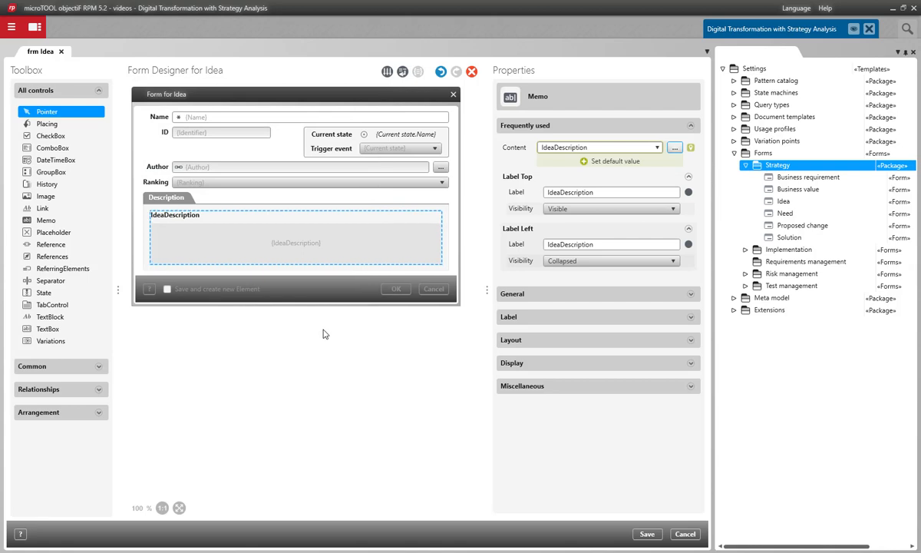
Set the visibility of the Memo control's top label to Collapsed
left_click(596, 262)
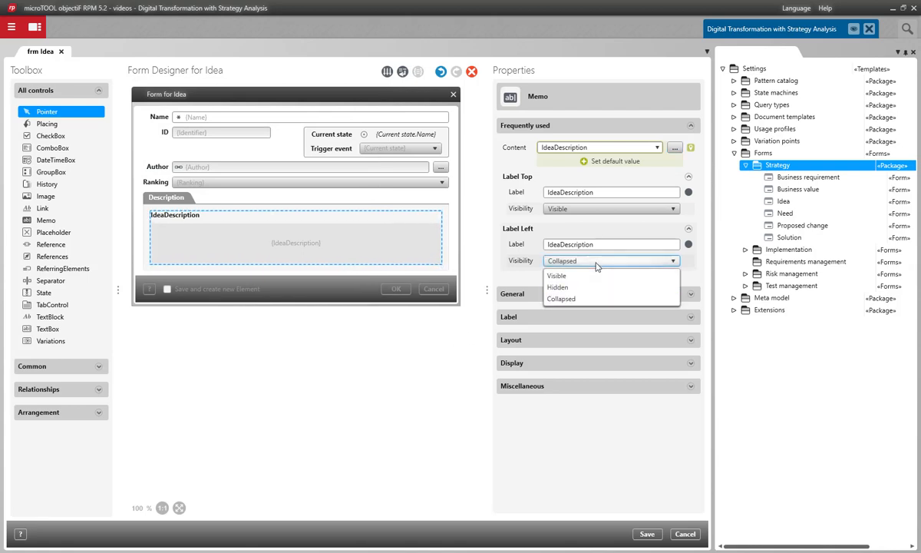
left_click(597, 209)
left_click(603, 208)
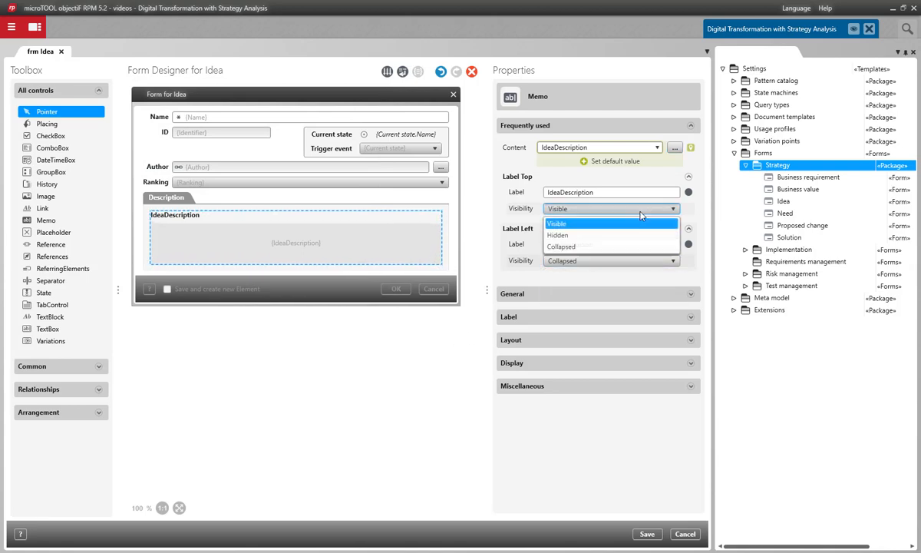
left_click(571, 247)
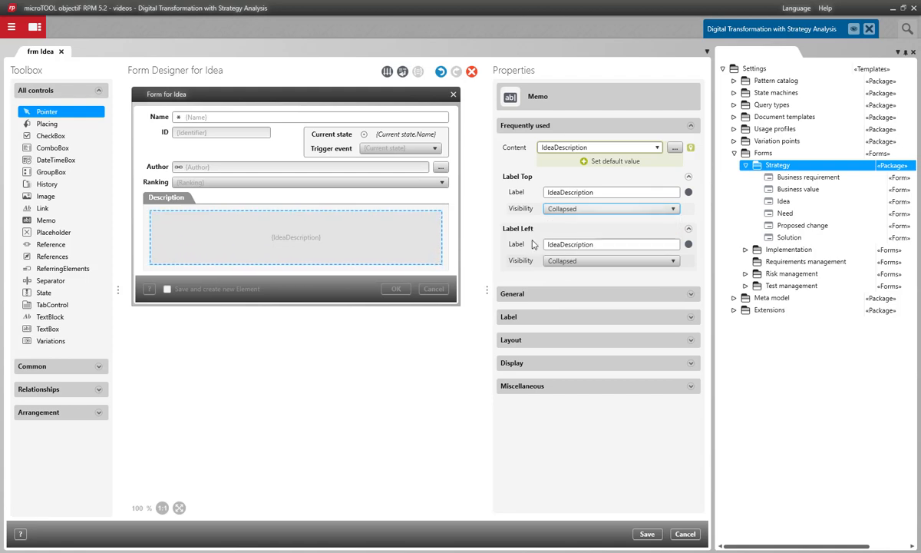
Add a second tab to the TabControl with the header Requirements
left_click(191, 201)
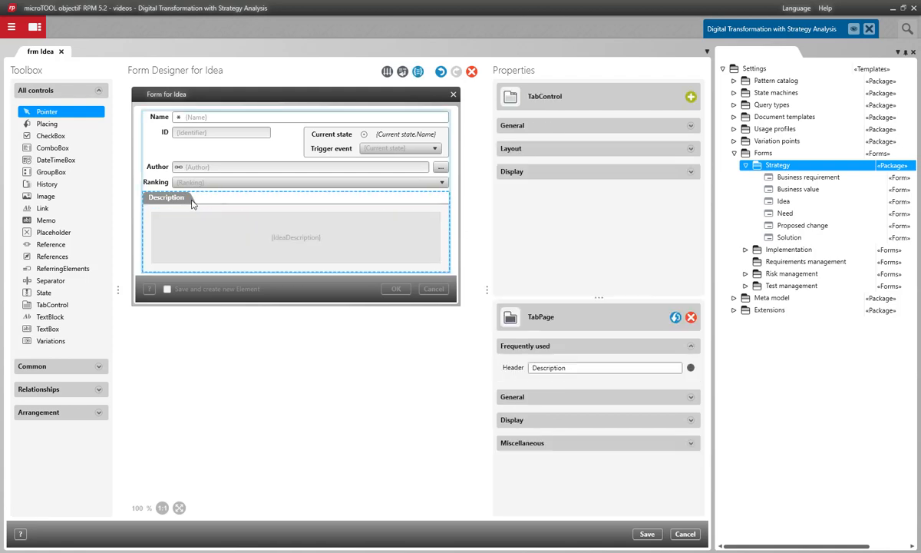
right_click(192, 202)
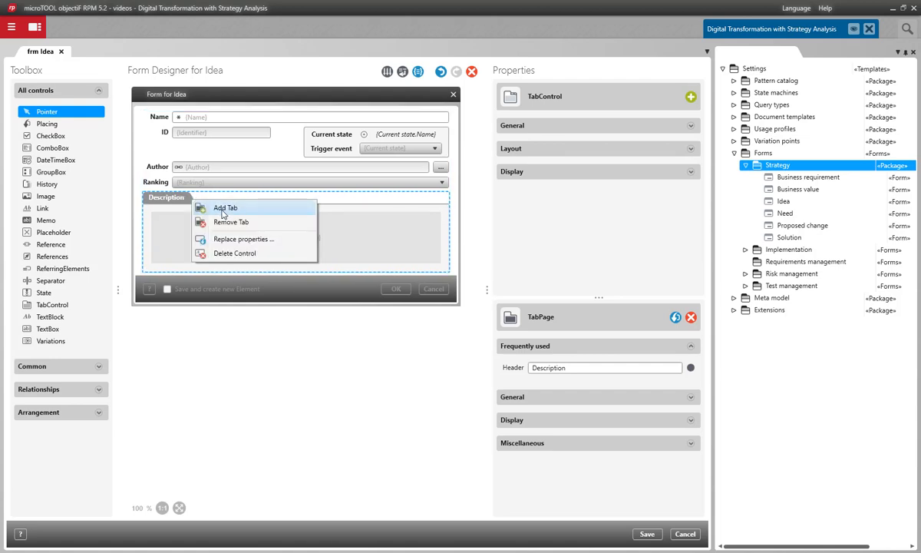
left_click(225, 208)
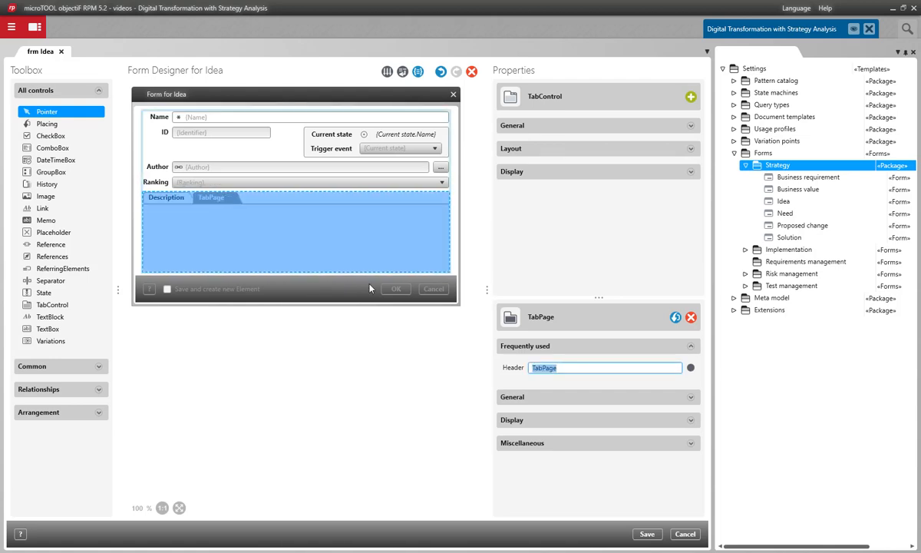
type("Requirements")
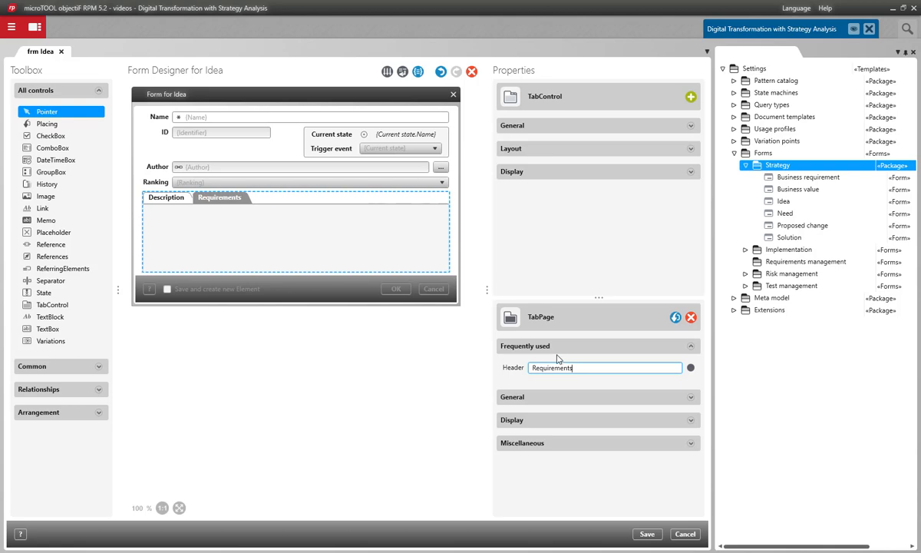
Place a References control on the Requirements tab and set its top label's visibility to Collapsed
left_click(51, 258)
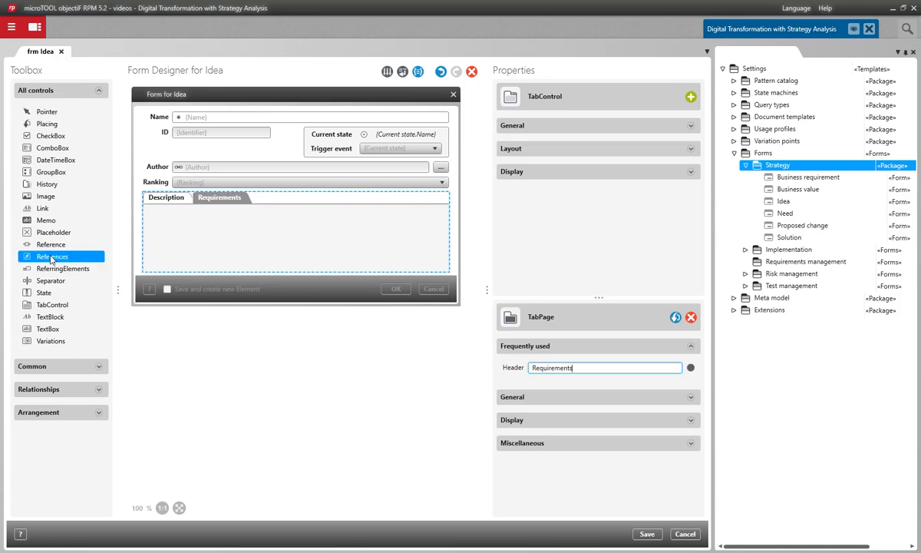
left_click(215, 237)
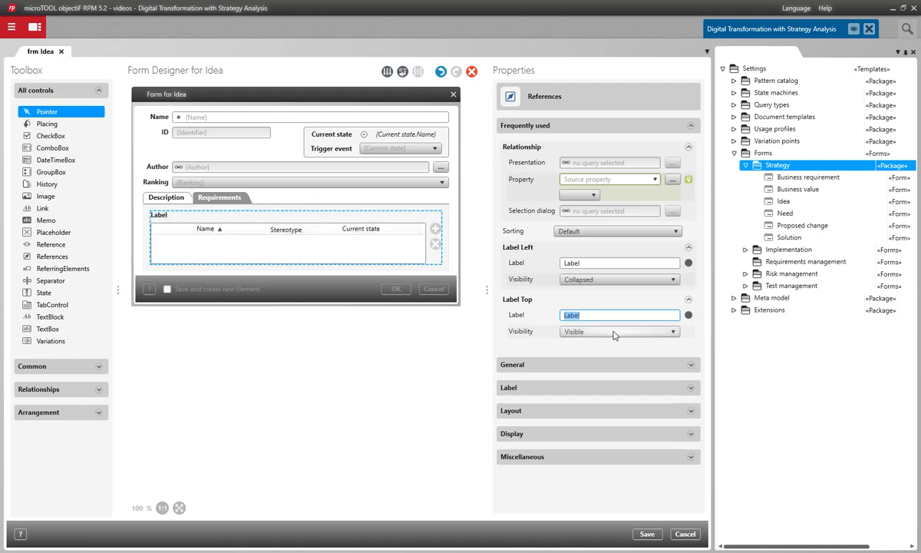
left_click(615, 331)
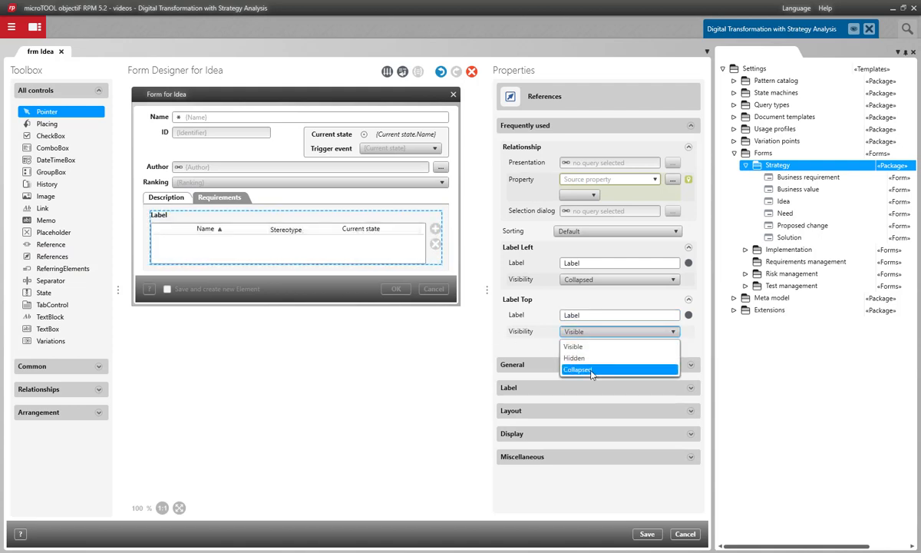
left_click(593, 369)
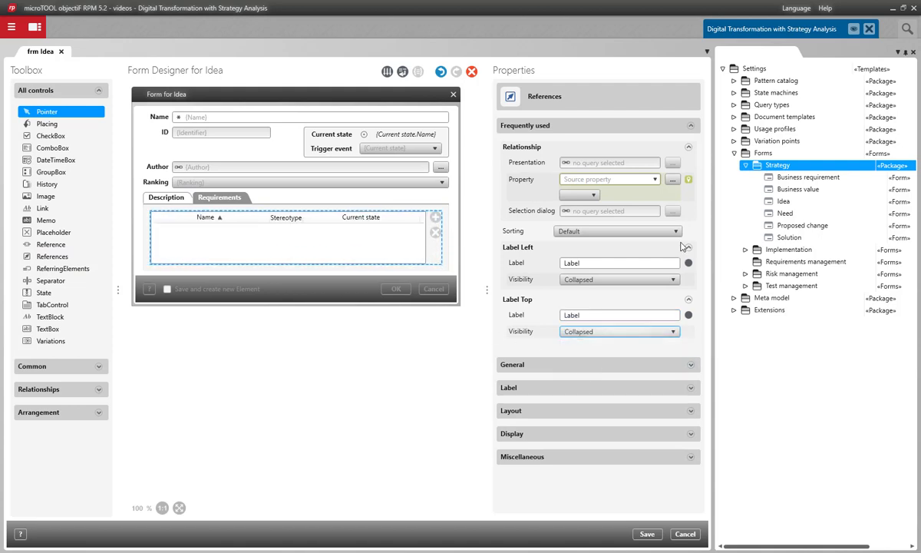
Assign the IdeaRequirementRship property to the References control's relationship
left_click(672, 179)
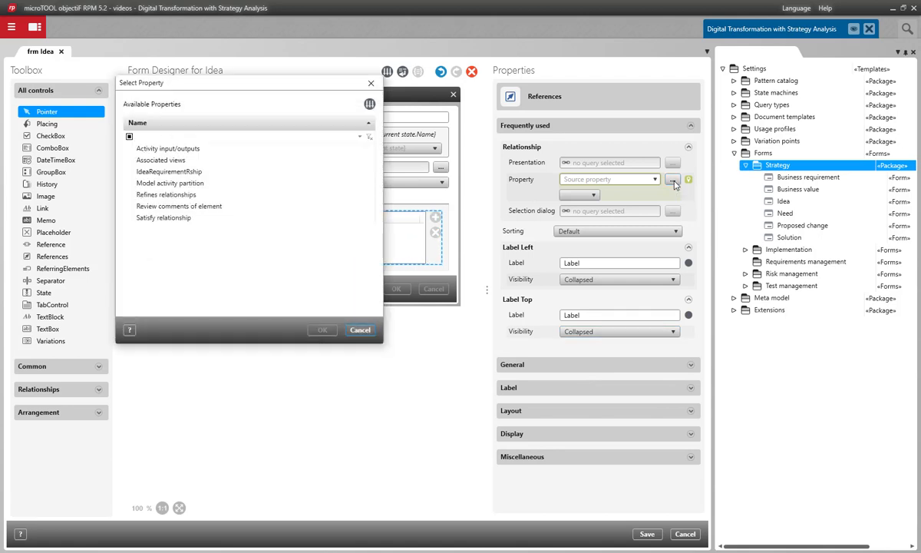
left_click(228, 171)
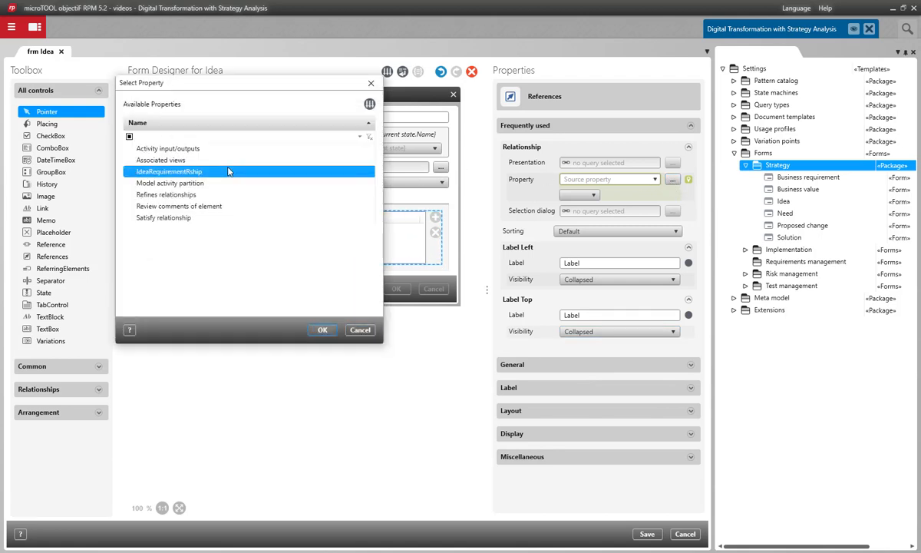
left_click(323, 330)
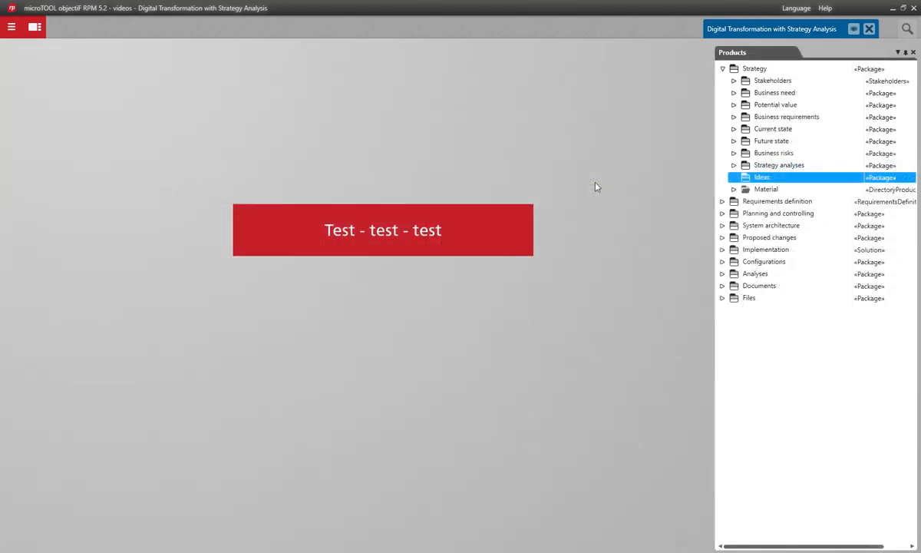
Start a new Idea in the Ideas package under Strategy and name it "My first idea"
right_click(759, 178)
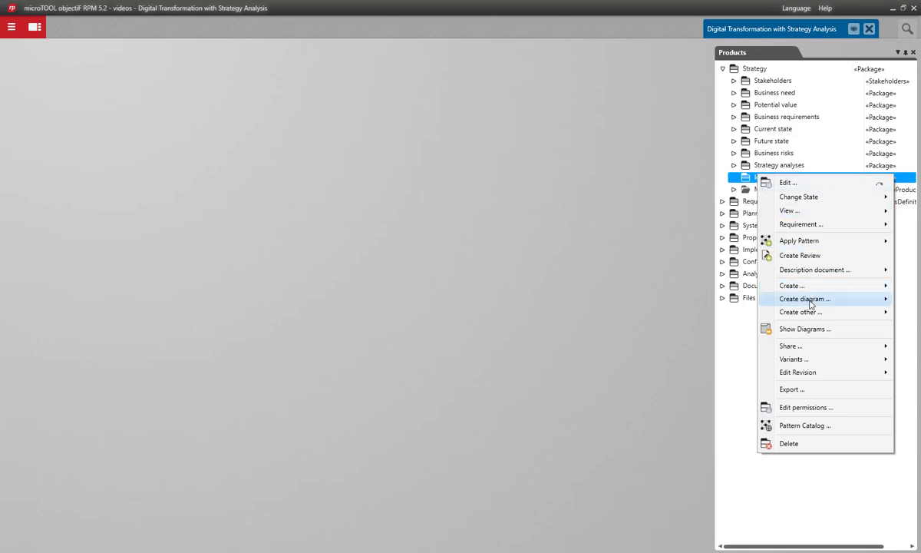
mouse_move(814, 316)
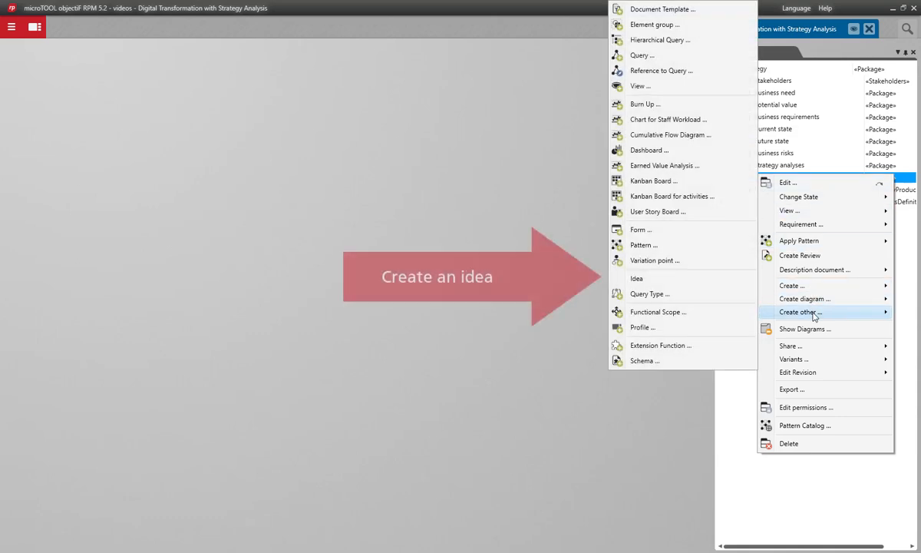
left_click(710, 282)
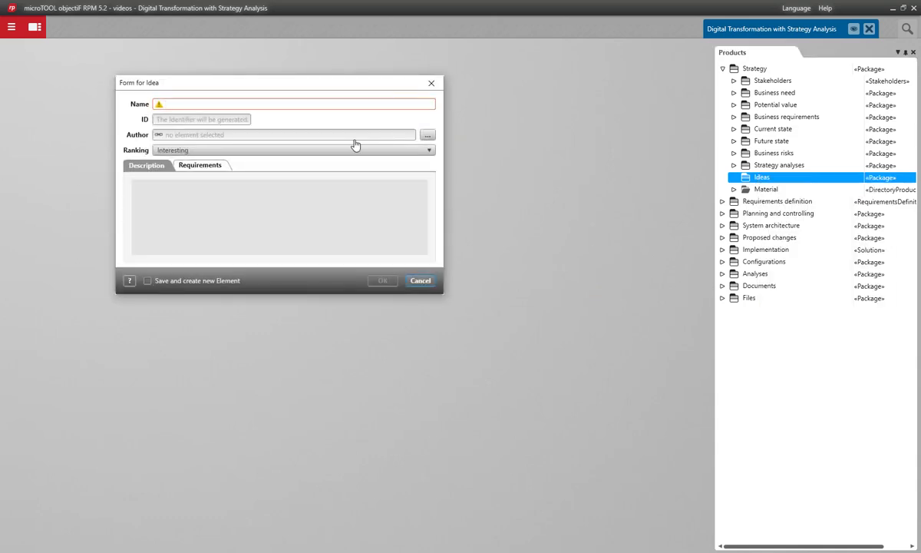
type("My first idea")
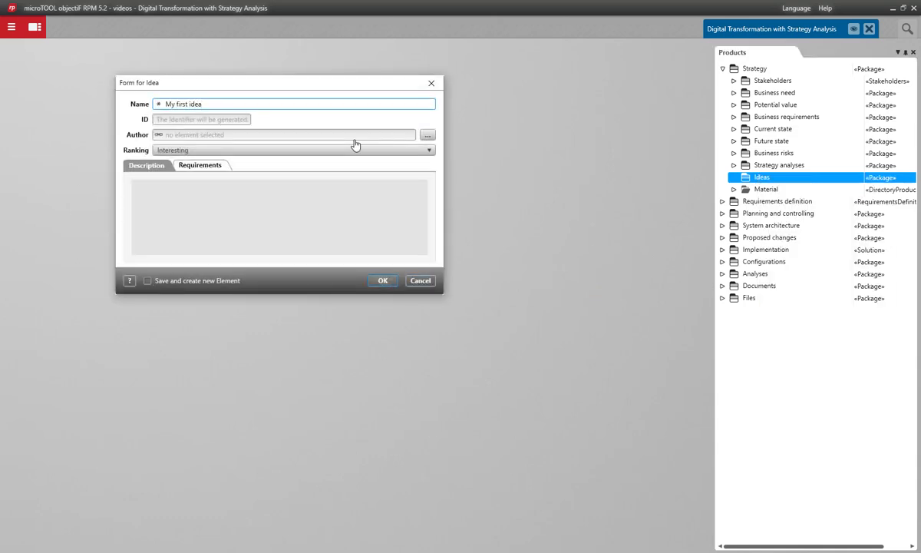
Enter the description "I've got an idea ..." and colour the word "idea" red
left_click(303, 227)
left_click(279, 186)
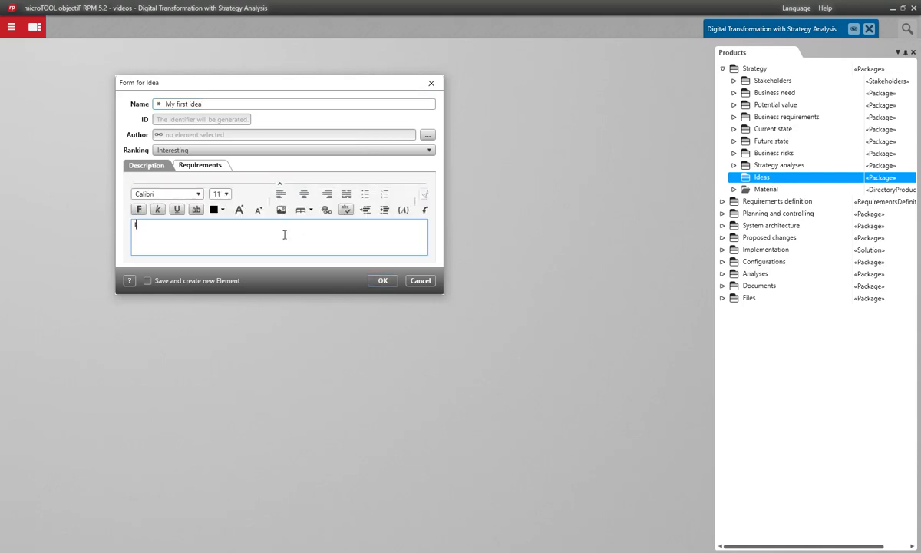
type("I've got an idea ...")
left_click_drag(186, 224, 176, 224)
left_click(222, 210)
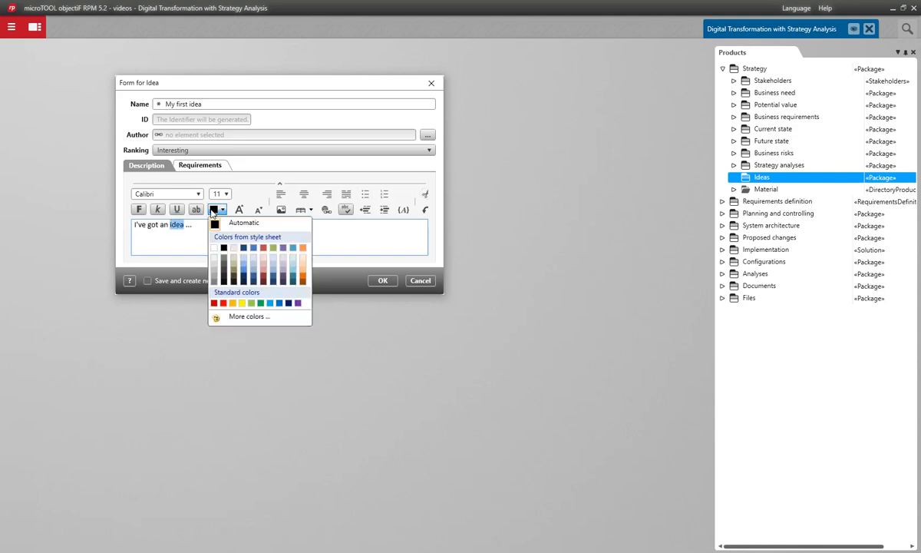
left_click(215, 303)
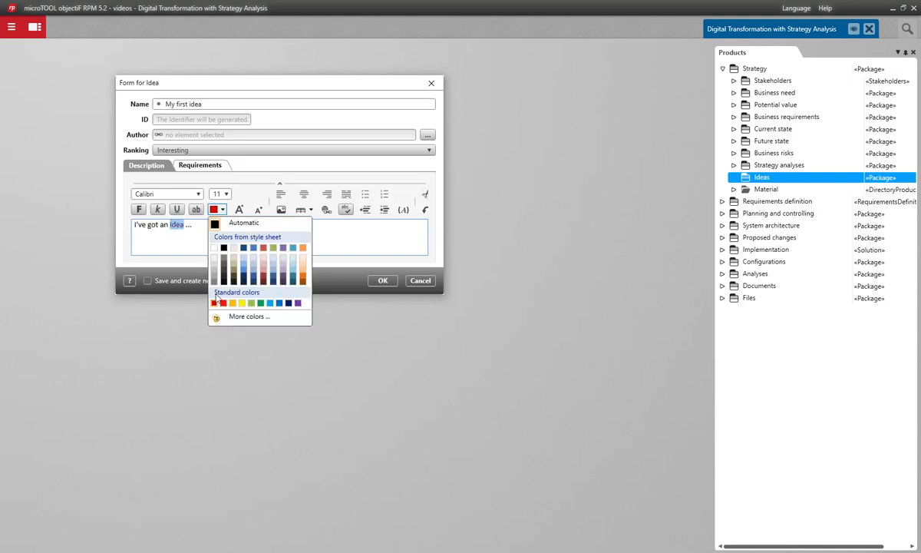
left_click(200, 228)
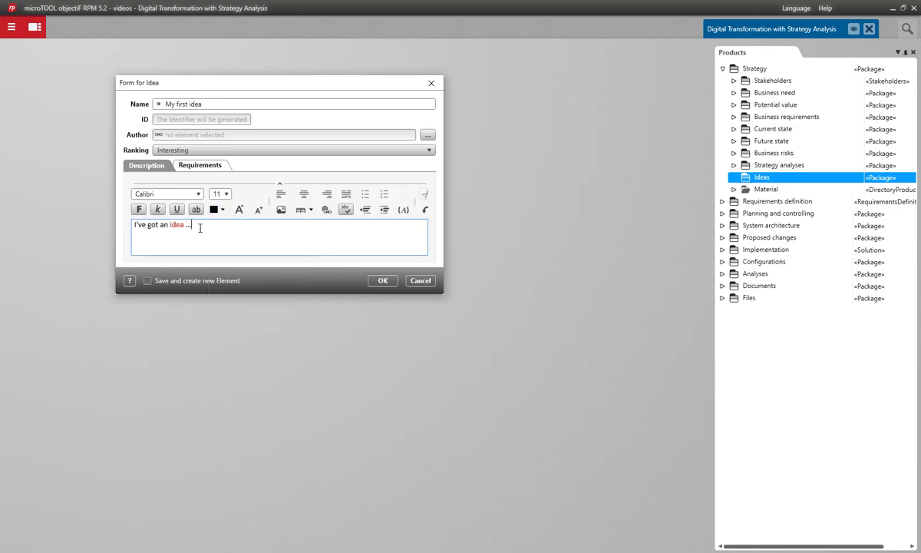
Link Epic 1 from the Requirements package of the requirements examples to the idea's requirements
left_click(197, 163)
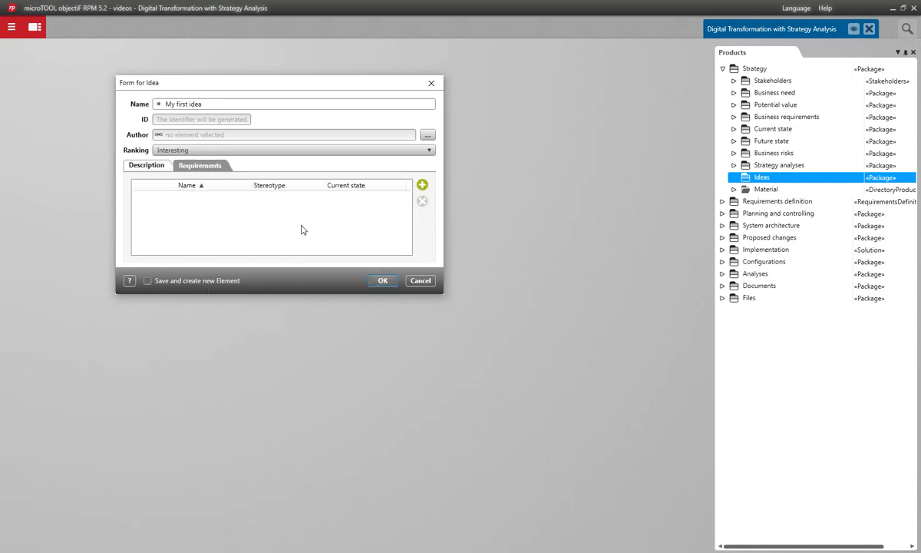
left_click(422, 187)
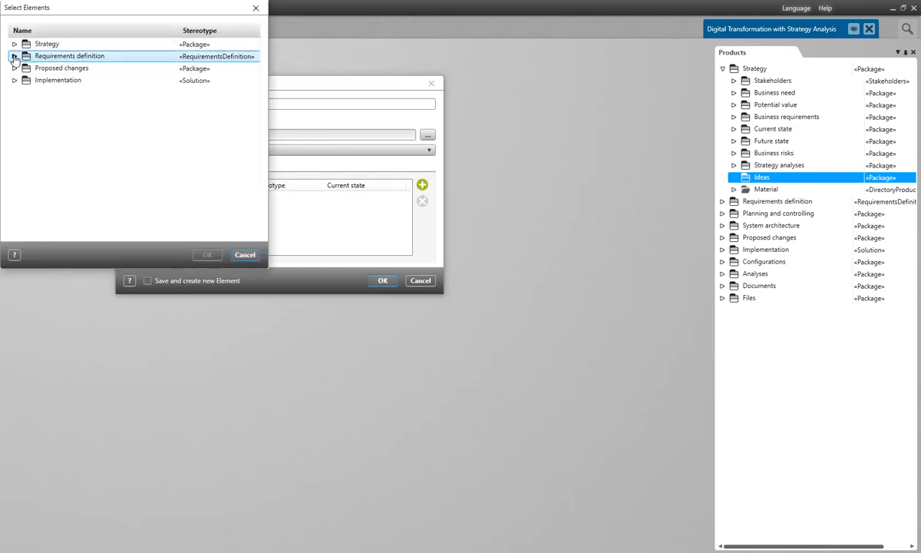
left_click(14, 56)
left_click(24, 68)
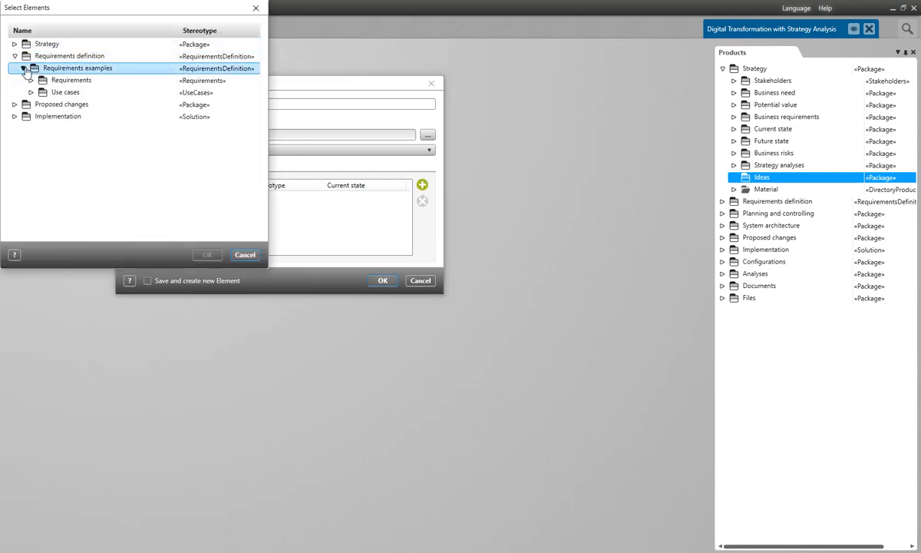
left_click(31, 80)
left_click(60, 95)
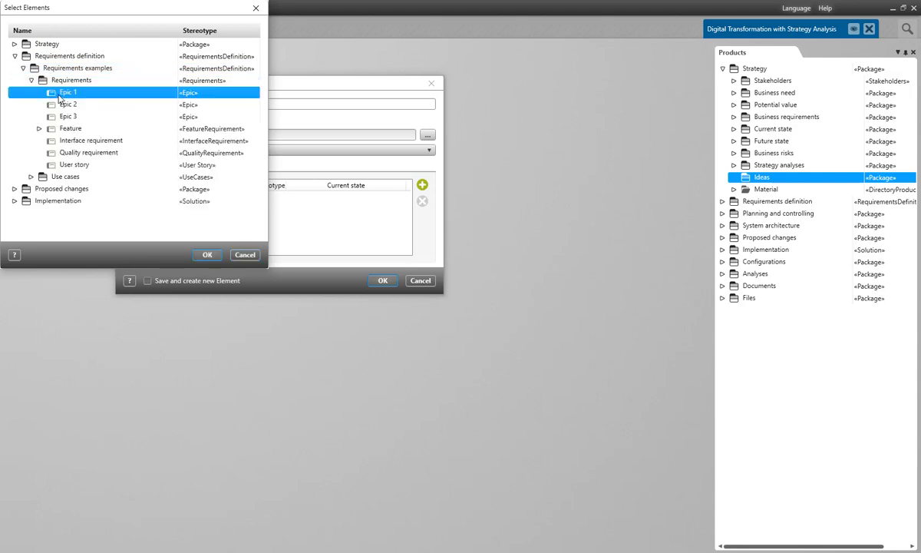
left_click(209, 255)
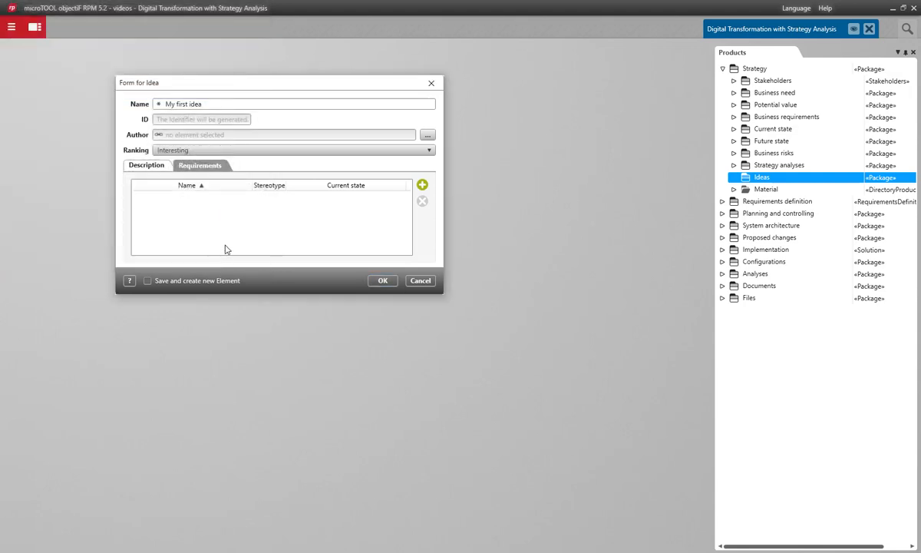
Add Epic 2 to the idea's linked requirements as well
left_click(423, 188)
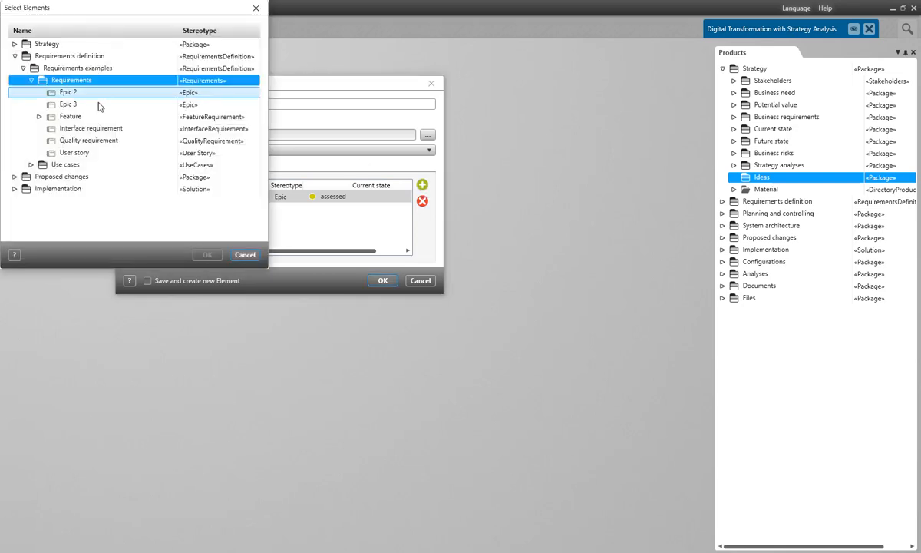
left_click(82, 95)
left_click(207, 255)
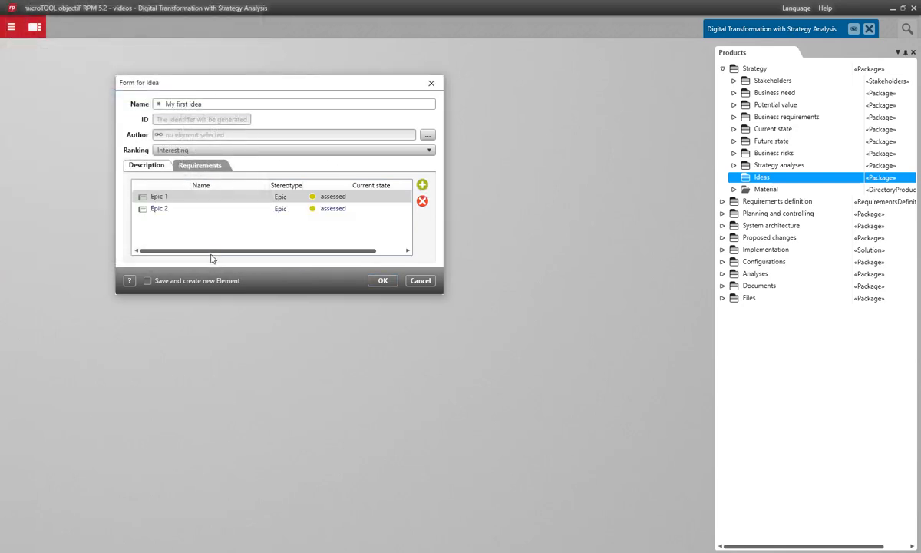
Save the new idea, then reopen "My first idea" from the Ideas package and check its linked requirements
left_click(380, 281)
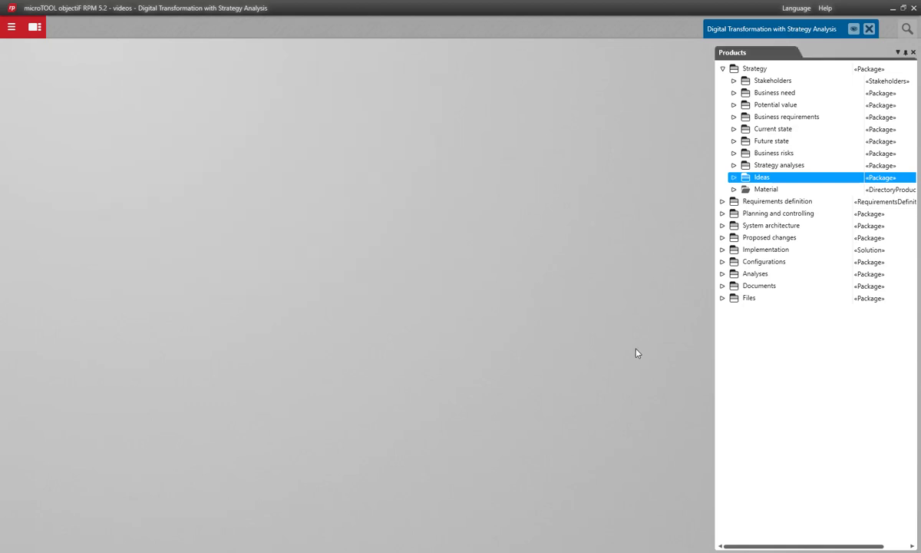
left_click(733, 177)
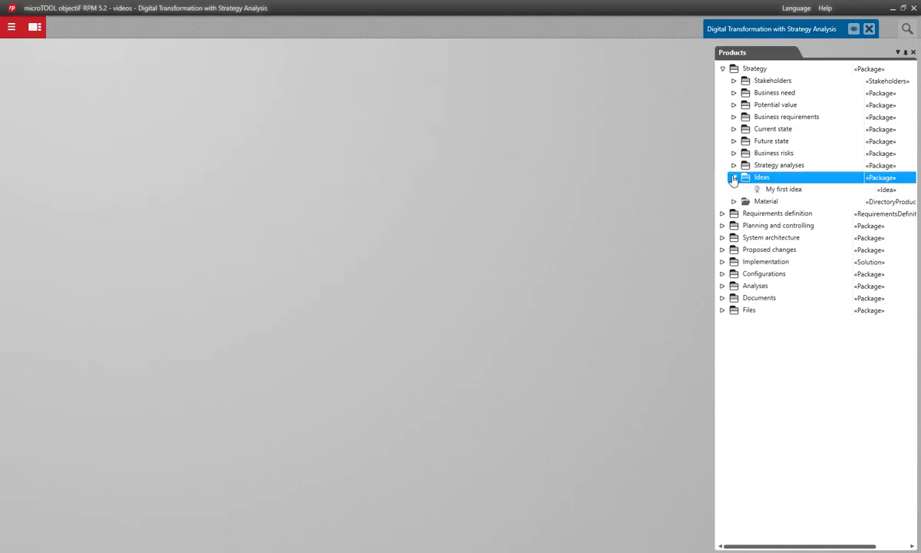
left_click(757, 191)
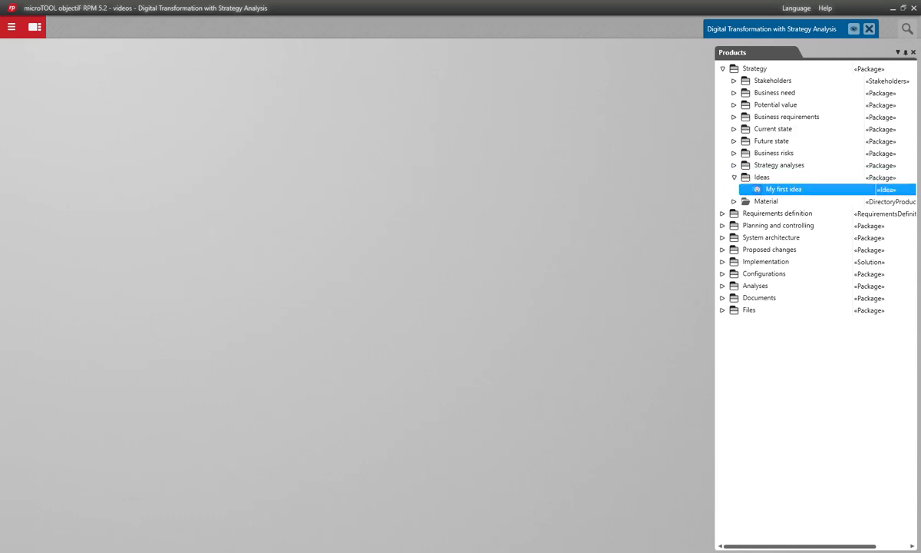
double_click(758, 190)
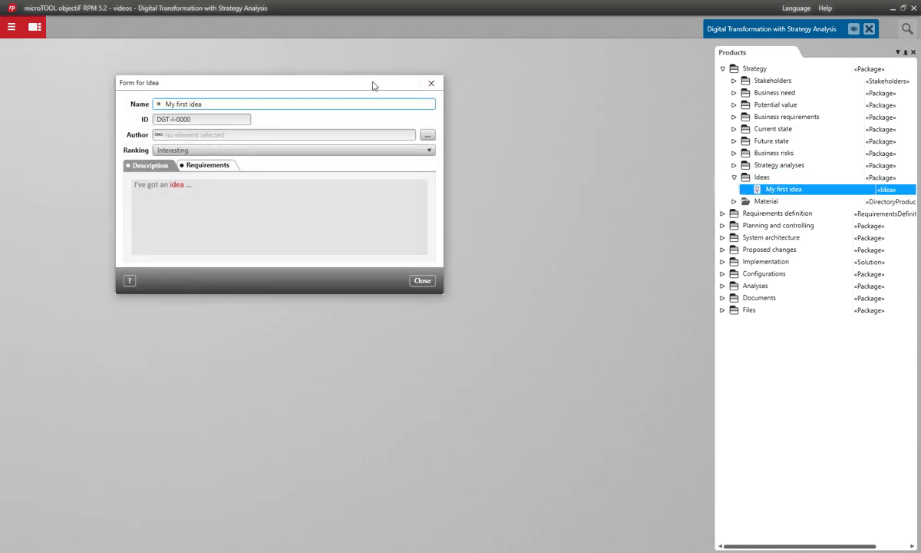
left_click_drag(372, 83, 448, 152)
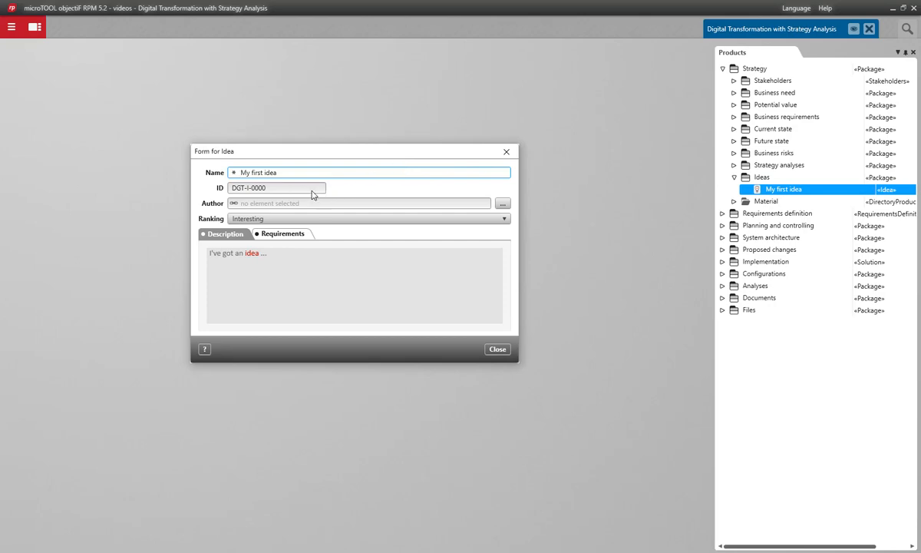
left_click(290, 234)
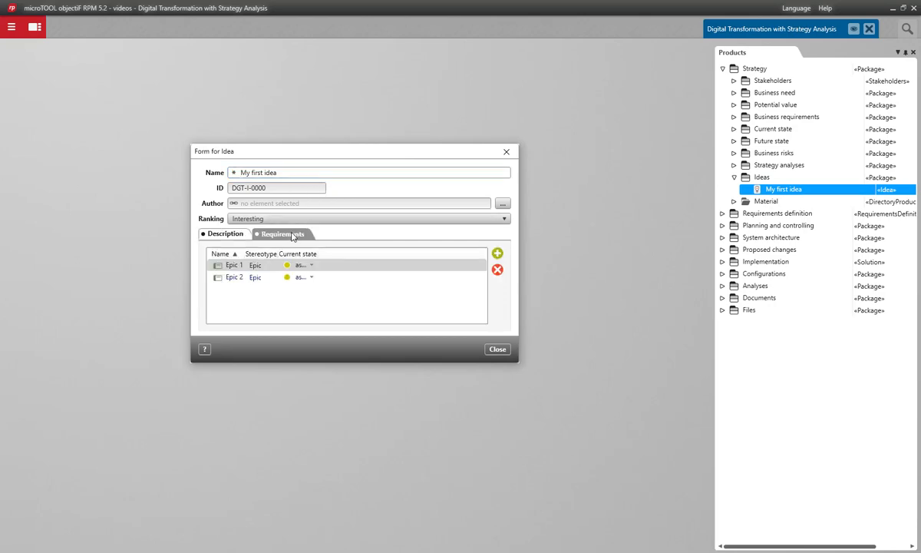